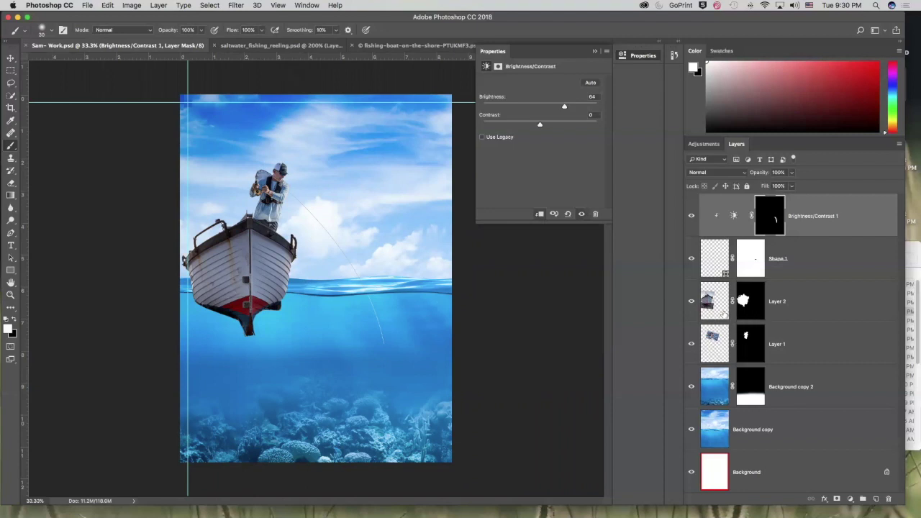
Duplicate the boat layer, Layer 2
left_click(714, 303)
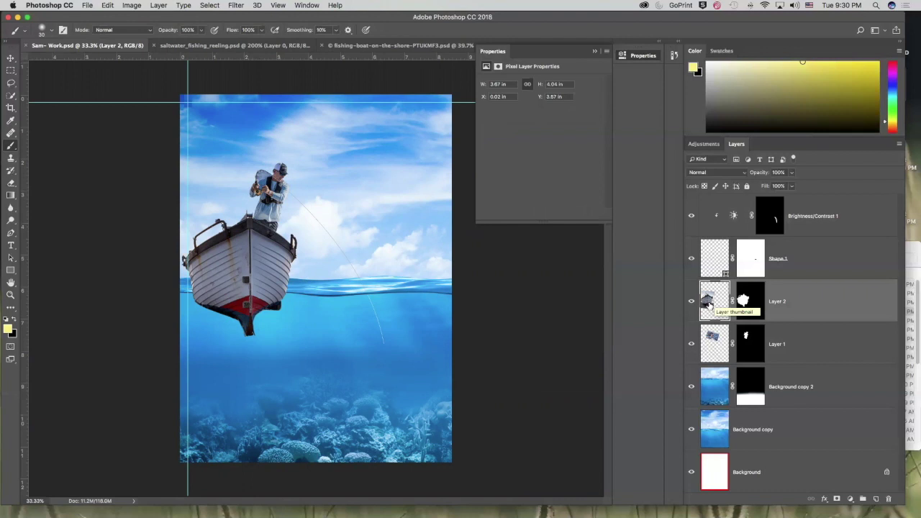
left_click_drag(706, 304, 876, 501)
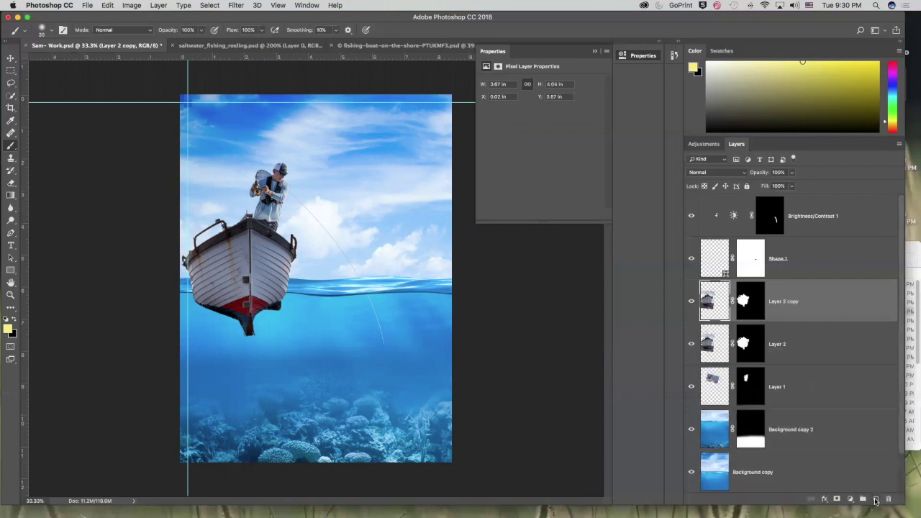
Hide the original Layer 2 and mask out the above-water part of the boat on Layer 2 copy with a soft 70 px black brush
left_click(12, 294)
left_click_drag(212, 284, 666, 346)
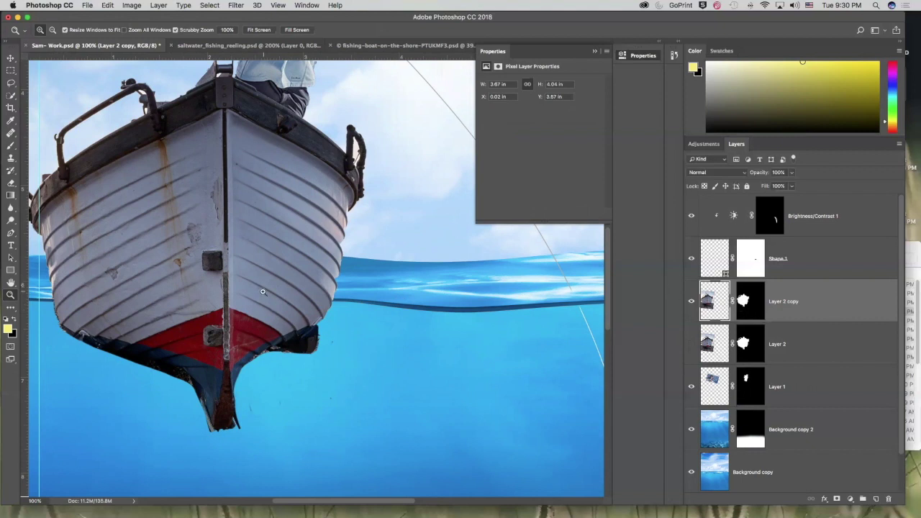
left_click(8, 147)
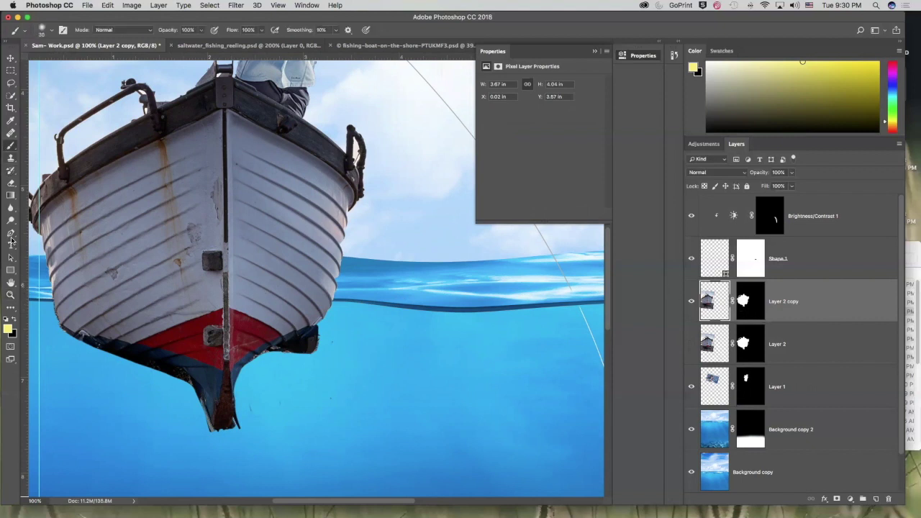
left_click(746, 296)
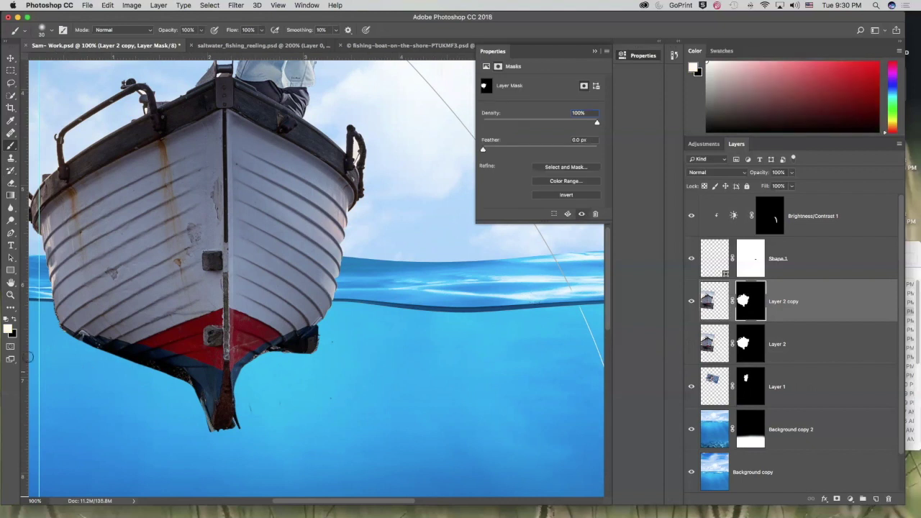
left_click(12, 321)
left_click(43, 31)
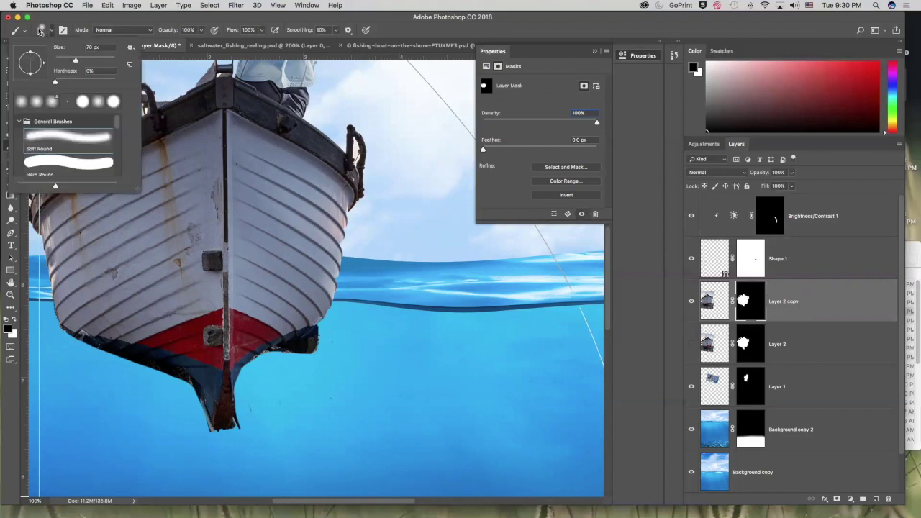
left_click(40, 31)
mouse_move(38, 282)
left_mouse_down()
mouse_move(383, 279)
mouse_move(197, 257)
mouse_move(103, 260)
mouse_move(235, 237)
mouse_move(424, 249)
mouse_move(64, 236)
mouse_move(47, 223)
mouse_move(49, 186)
mouse_move(44, 221)
mouse_move(36, 203)
mouse_move(47, 148)
mouse_move(55, 200)
mouse_move(84, 228)
mouse_move(79, 128)
left_mouse_up()
left_click_drag(87, 223, 120, 223)
mouse_move(138, 108)
left_mouse_down()
mouse_move(211, 87)
mouse_move(105, 148)
mouse_move(97, 141)
mouse_move(175, 129)
mouse_move(225, 160)
mouse_move(332, 190)
mouse_move(414, 199)
mouse_move(221, 212)
mouse_move(106, 242)
mouse_move(238, 230)
mouse_move(69, 205)
mouse_move(239, 142)
mouse_move(295, 150)
mouse_move(344, 103)
mouse_move(441, 106)
mouse_move(386, 166)
mouse_move(362, 129)
mouse_move(314, 206)
mouse_move(351, 105)
mouse_move(346, 119)
mouse_move(272, 112)
mouse_move(248, 99)
mouse_move(315, 71)
mouse_move(308, 52)
mouse_move(250, 83)
left_mouse_up()
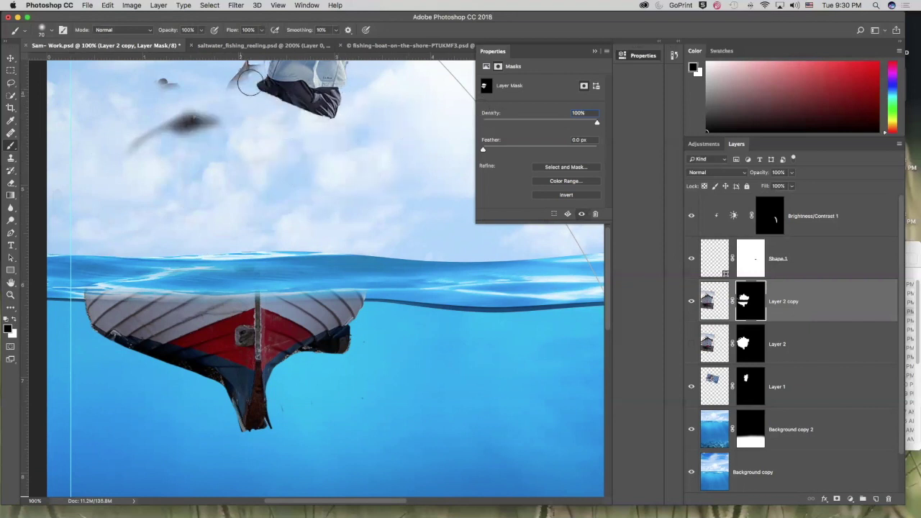
Paint out the leftover boat fragments in the sky on the Layer 2 copy mask
scroll(335, 251, "up", 5)
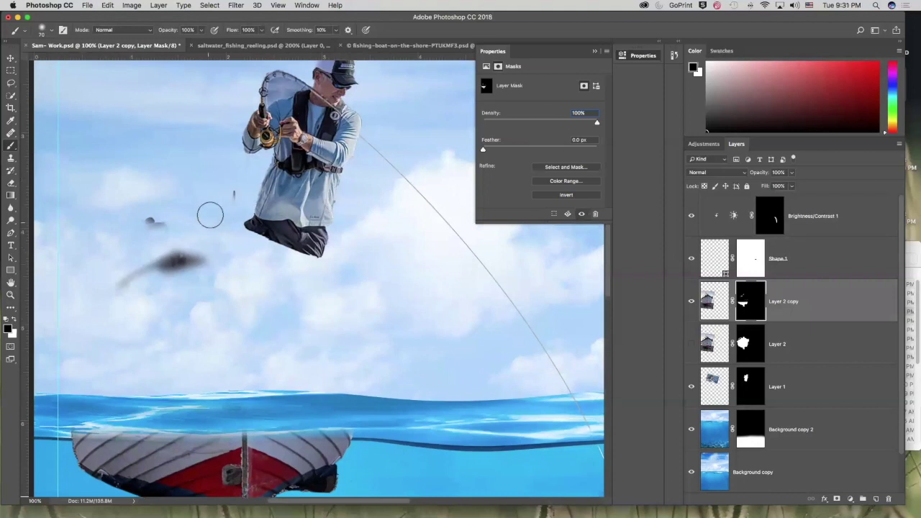
mouse_move(205, 255)
left_mouse_down()
mouse_move(144, 298)
mouse_move(156, 217)
left_mouse_up()
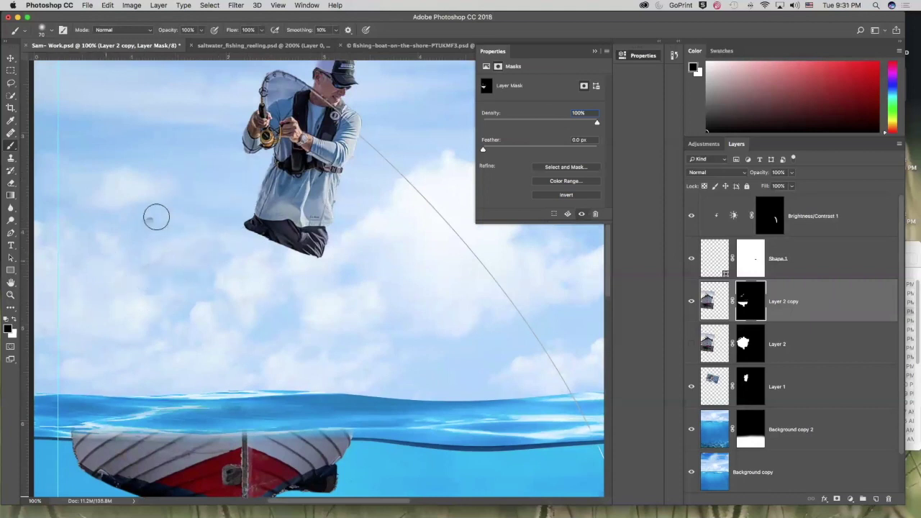
left_click_drag(216, 329, 271, 179)
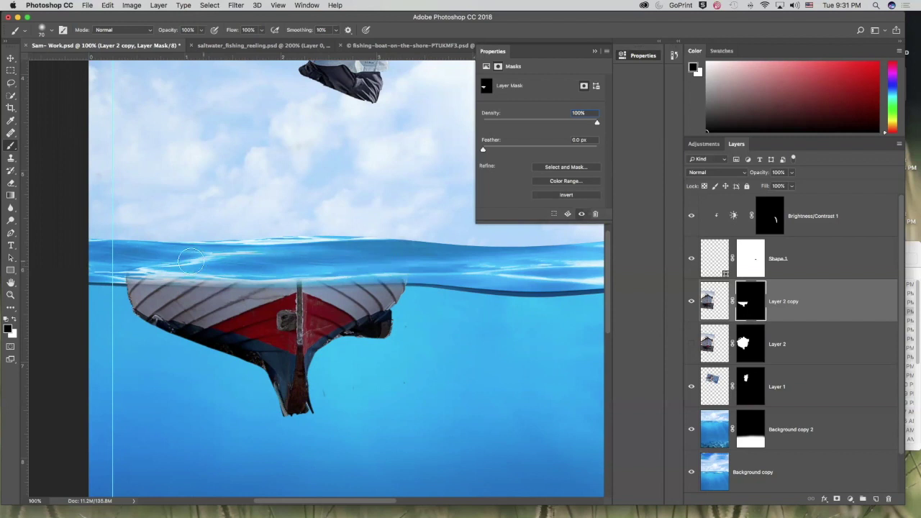
Restore the hull's upper edge at the waterline by painting white on the Layer 2 copy mask with a 77% hardness brush
key("super+plus")
key("super+plus")
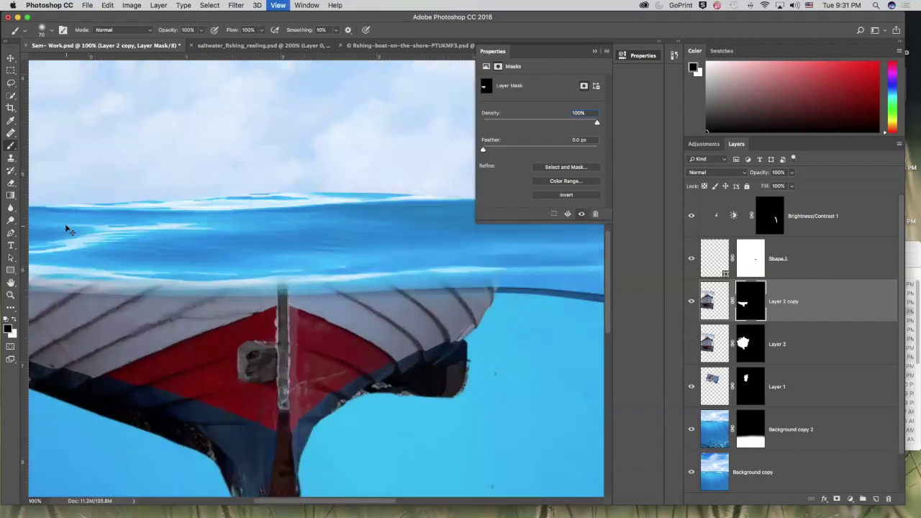
left_click_drag(135, 291, 319, 314)
scroll(319, 314, "left", 3)
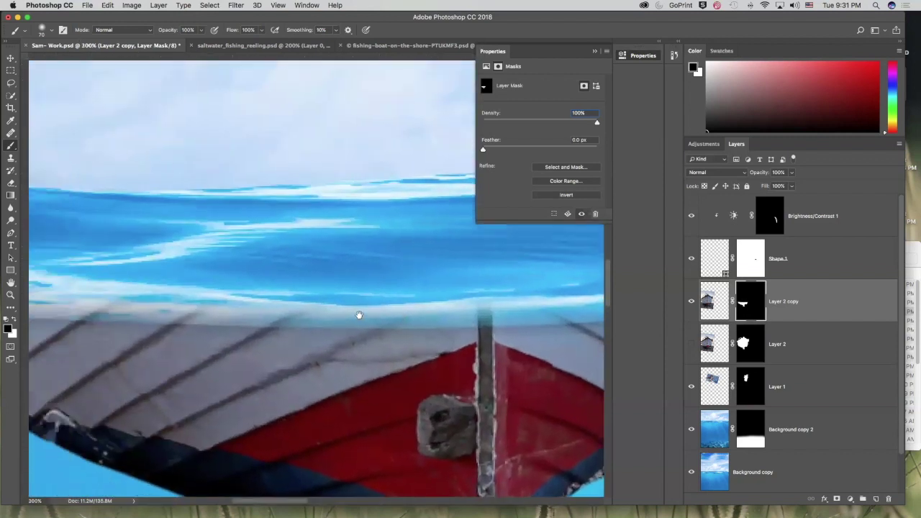
key("super+minus")
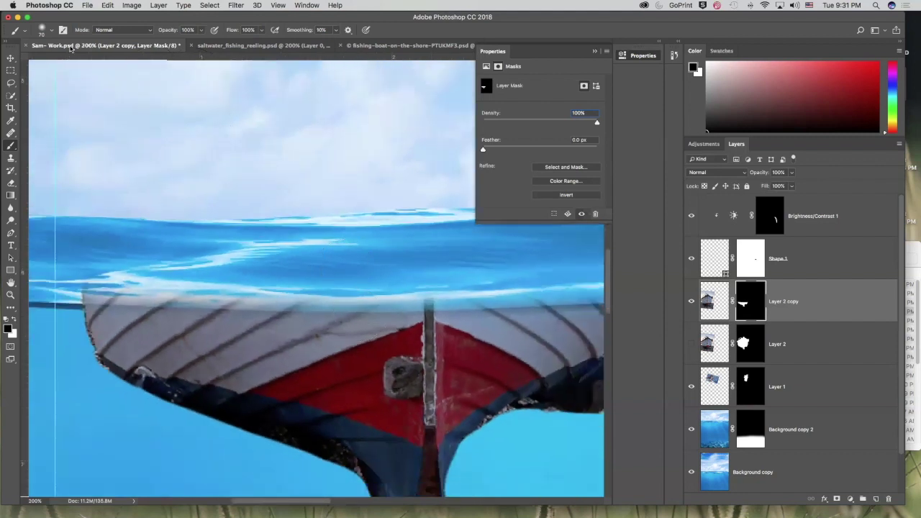
left_click(52, 32)
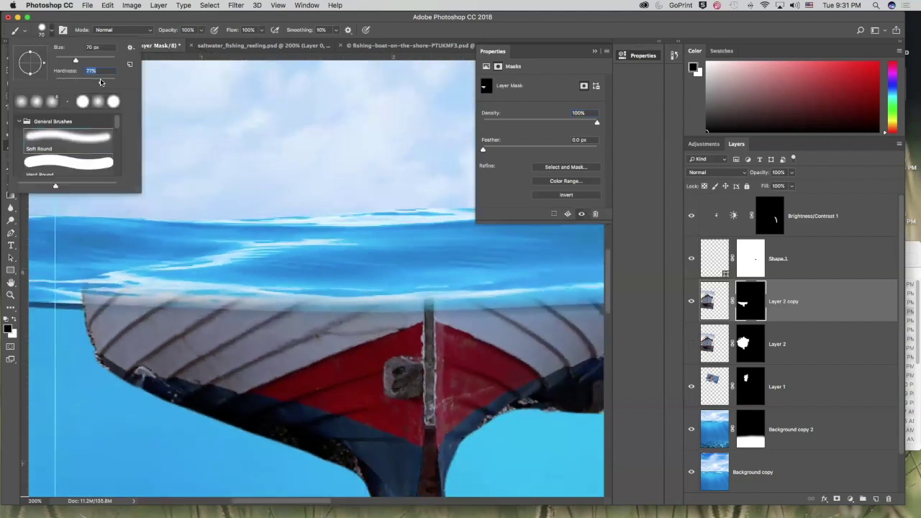
left_click(13, 320)
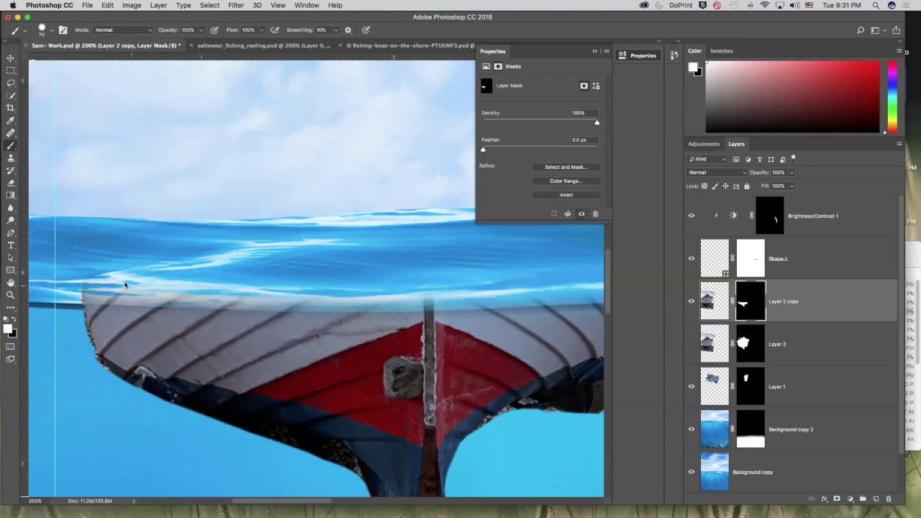
left_click(123, 325)
mouse_move(194, 327)
left_mouse_down()
mouse_move(400, 334)
mouse_move(574, 323)
left_mouse_up()
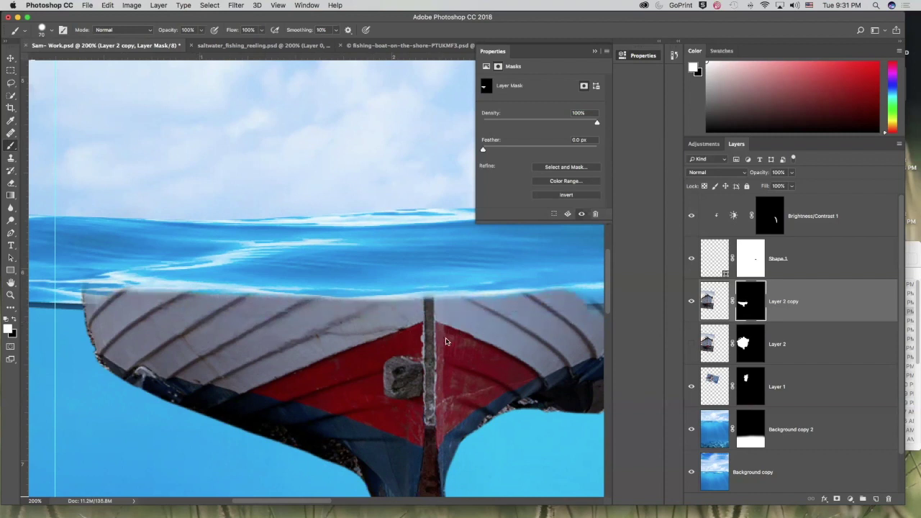
Trim the hull along the wave's lower edge by painting black on the copy's mask with a 23% hardness brush
left_click(13, 320)
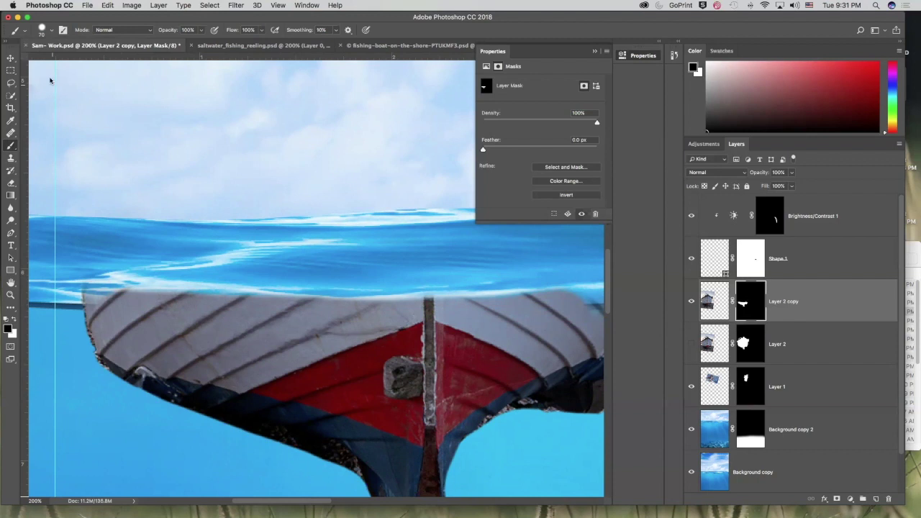
left_click(43, 31)
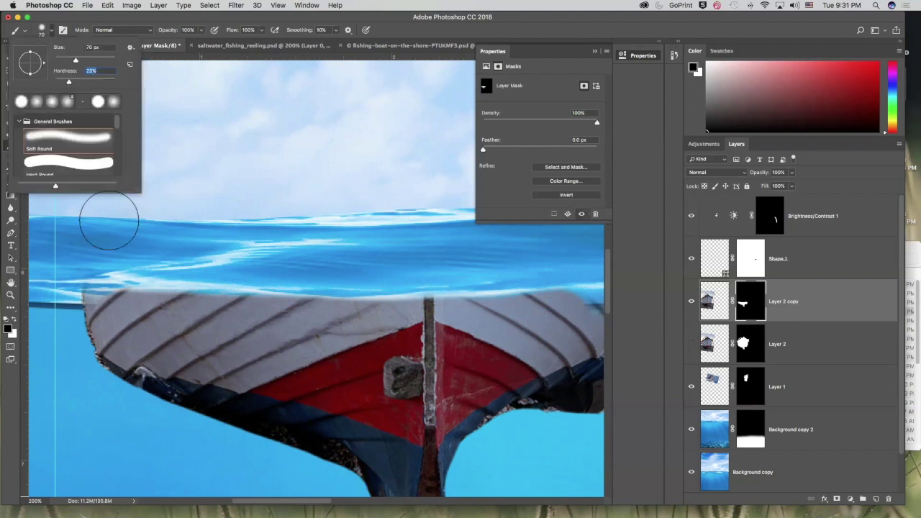
left_click(119, 243)
mouse_move(274, 267)
left_mouse_down()
mouse_move(93, 257)
mouse_move(411, 270)
mouse_move(203, 305)
left_mouse_up()
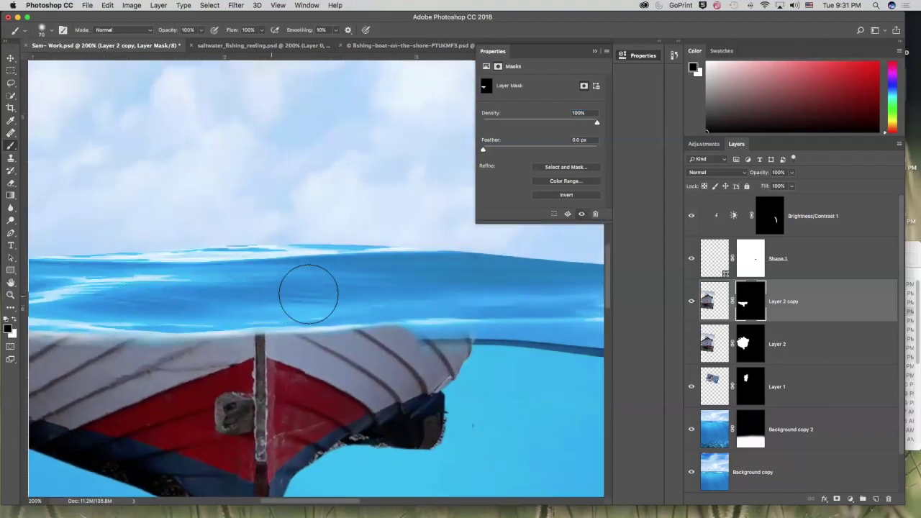
mouse_move(345, 305)
left_mouse_down()
mouse_move(228, 320)
mouse_move(105, 311)
mouse_move(452, 296)
left_mouse_up()
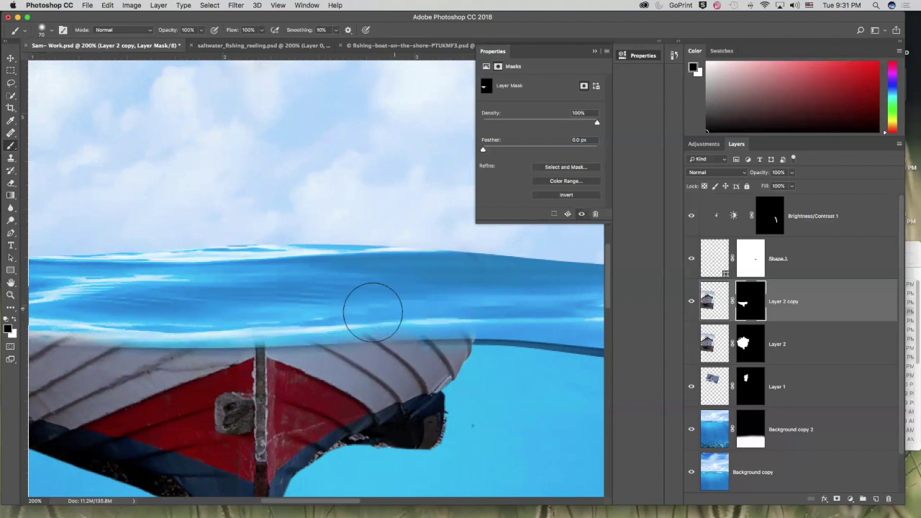
Compare the full boat with the masked underwater copy by toggling the visibility of Layer 2 and Layer 2 copy
left_click(10, 295)
left_click(221, 279, "alt")
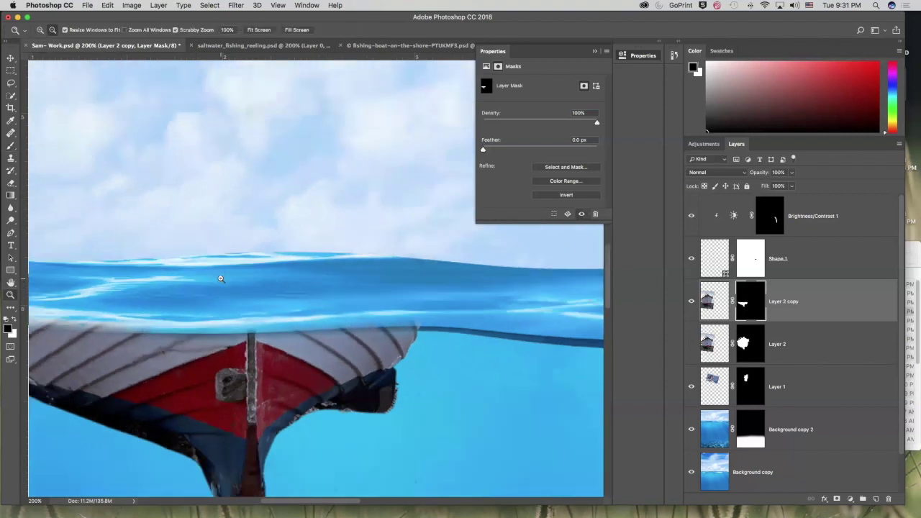
left_click(220, 279, "alt")
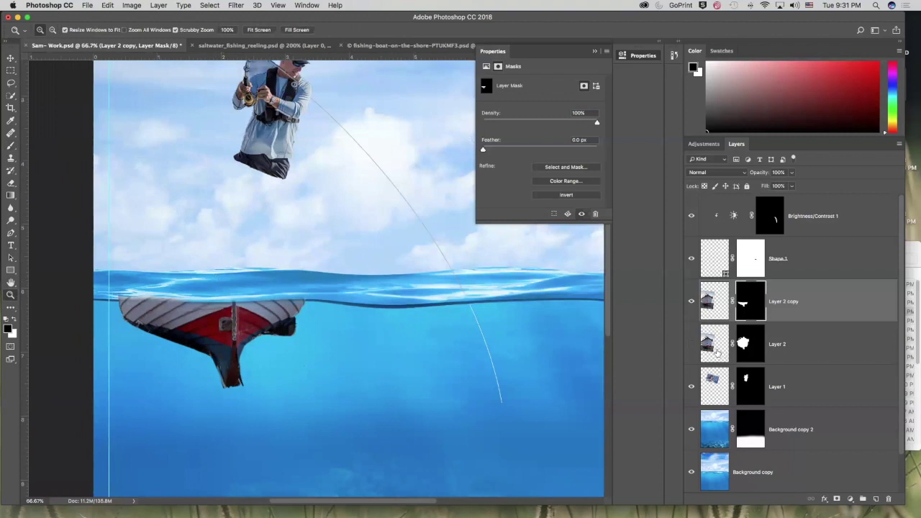
left_click(690, 345)
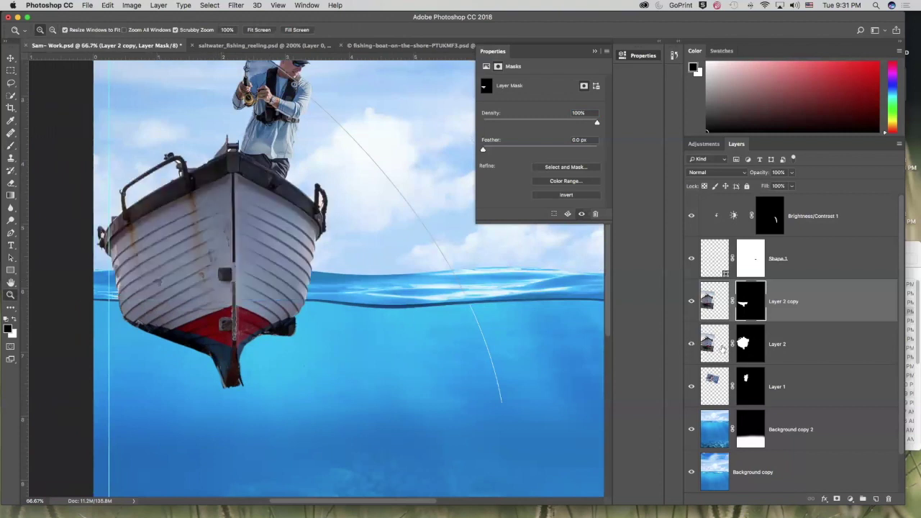
left_click(693, 302)
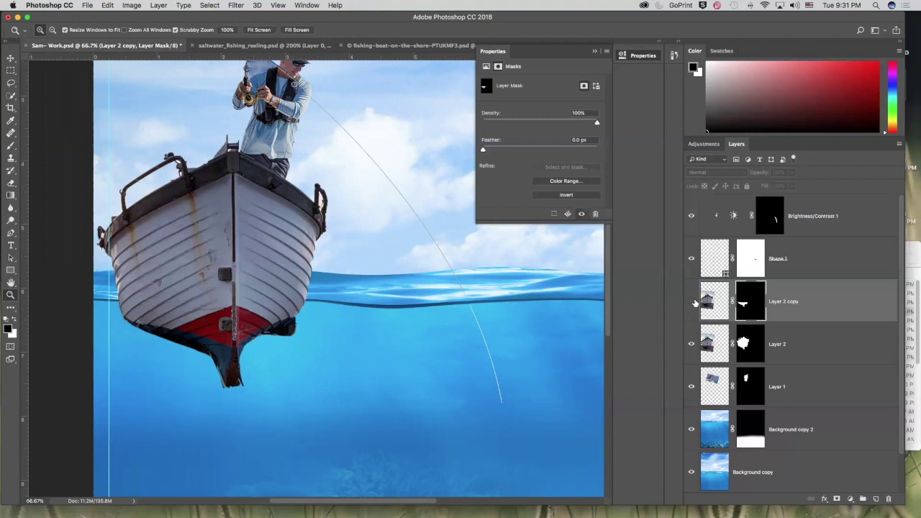
left_click(693, 302)
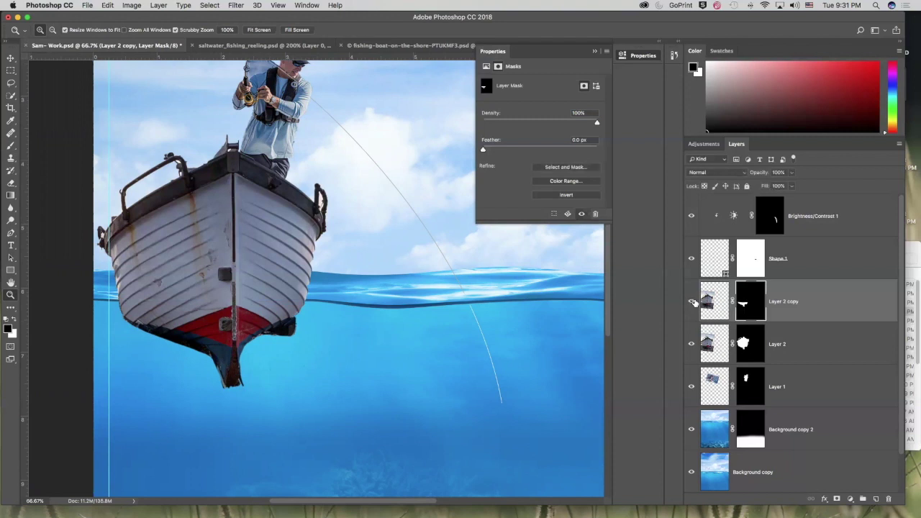
left_click(692, 344)
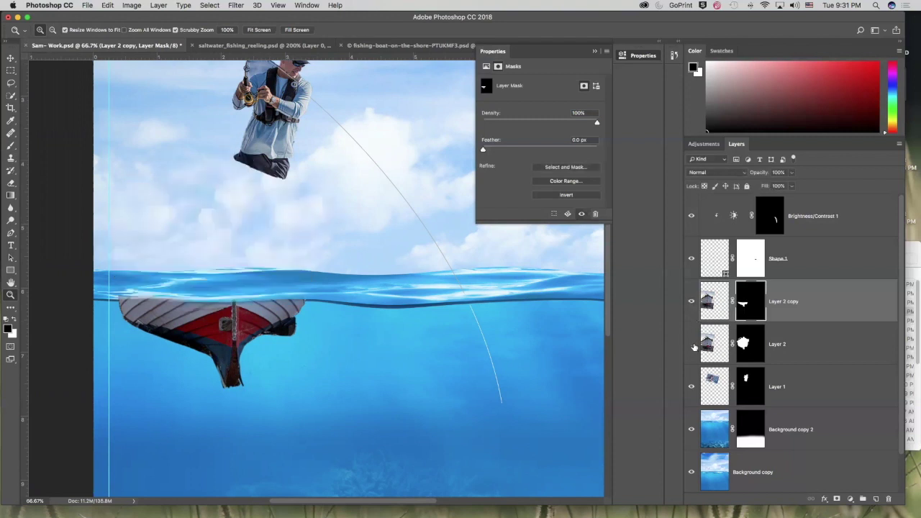
Reduce the opacity of Layer 2 copy to 49%
left_click(714, 302)
left_click(791, 172)
left_click(774, 186)
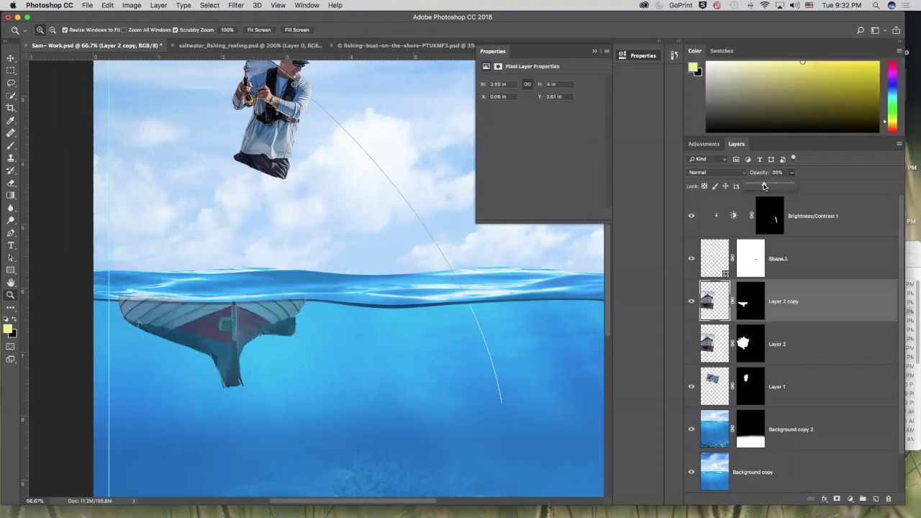
left_click(764, 186)
left_click(785, 187)
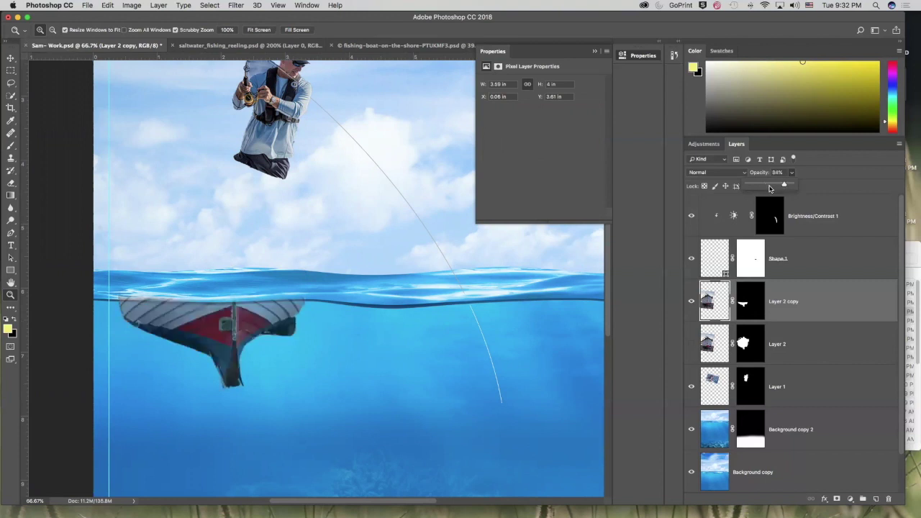
left_click(767, 186)
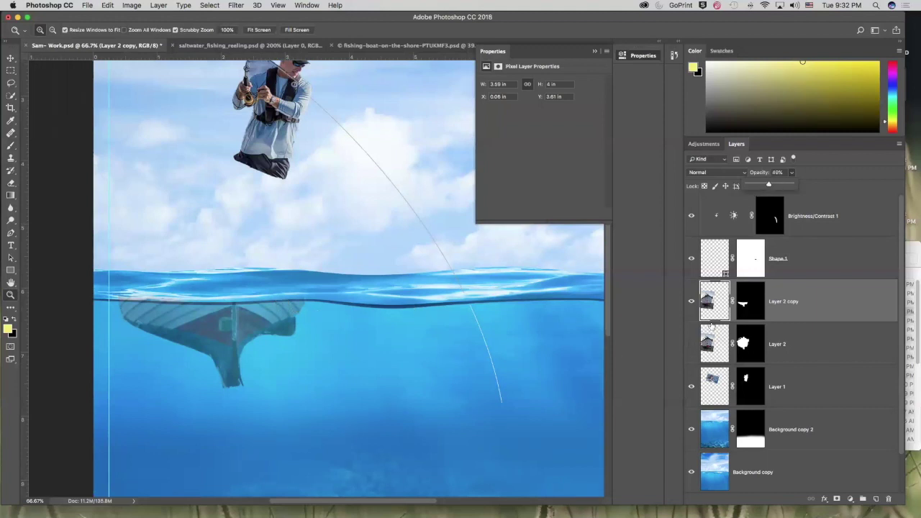
Show Layer 2 and paint black on its mask to hide the hull below the waterline
left_click(711, 346)
left_click(693, 345)
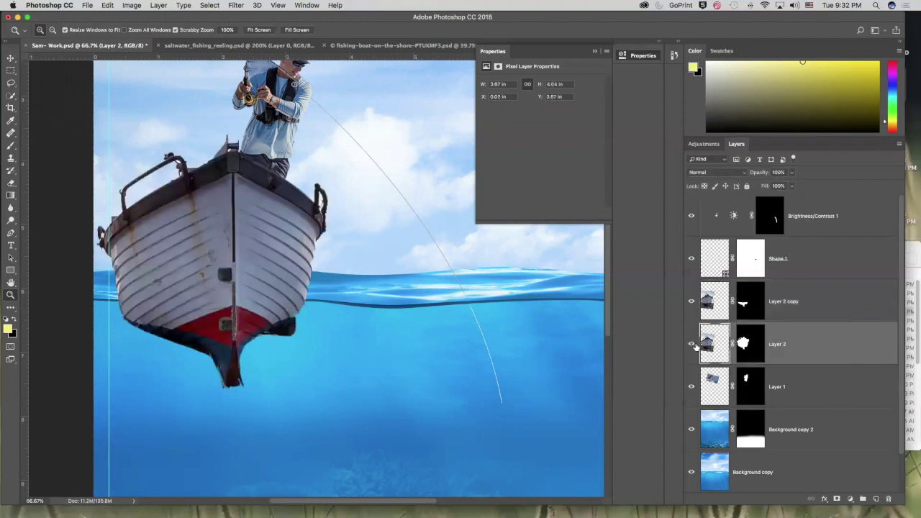
left_click(205, 318)
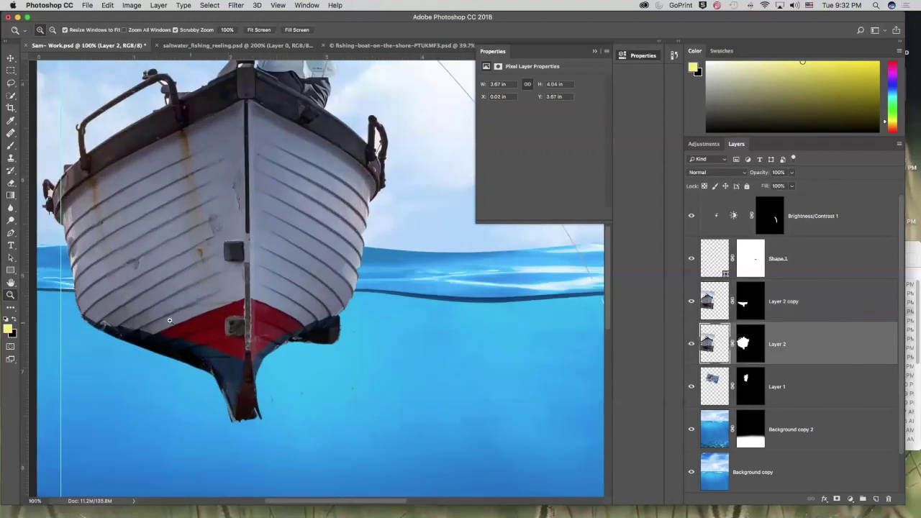
left_click(172, 321)
left_click(741, 352)
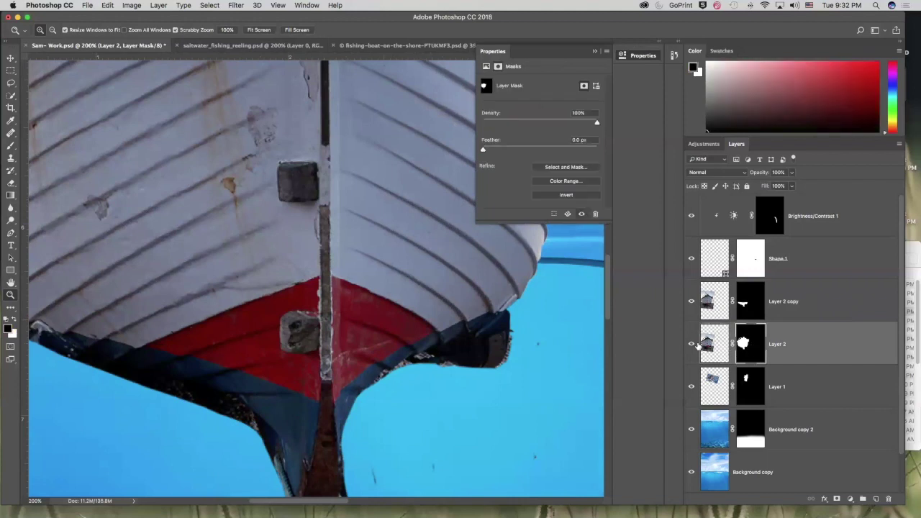
left_click(121, 351, "alt")
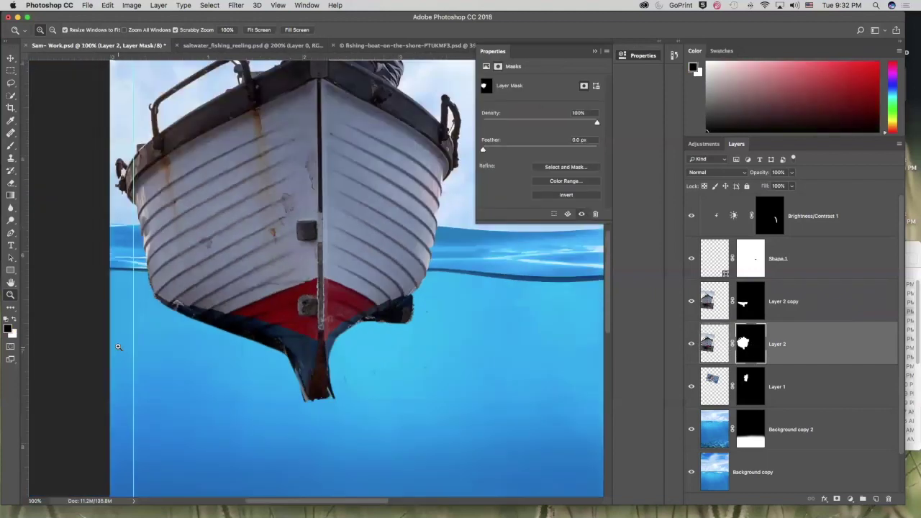
left_click(10, 146)
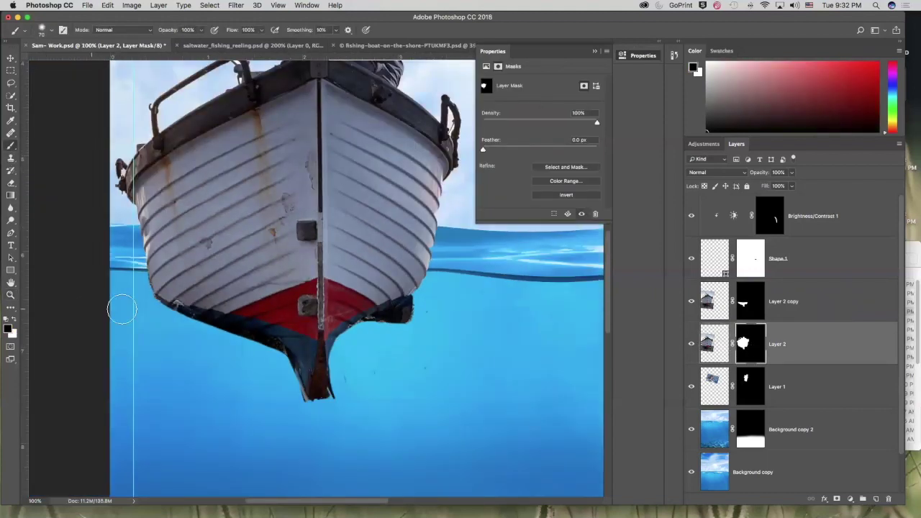
mouse_move(141, 286)
left_mouse_down()
mouse_move(405, 330)
mouse_move(141, 321)
mouse_move(170, 317)
mouse_move(372, 376)
mouse_move(294, 355)
mouse_move(319, 363)
mouse_move(318, 349)
mouse_move(350, 328)
mouse_move(437, 303)
mouse_move(248, 315)
mouse_move(128, 299)
mouse_move(276, 306)
mouse_move(434, 295)
mouse_move(141, 293)
mouse_move(423, 288)
left_mouse_up()
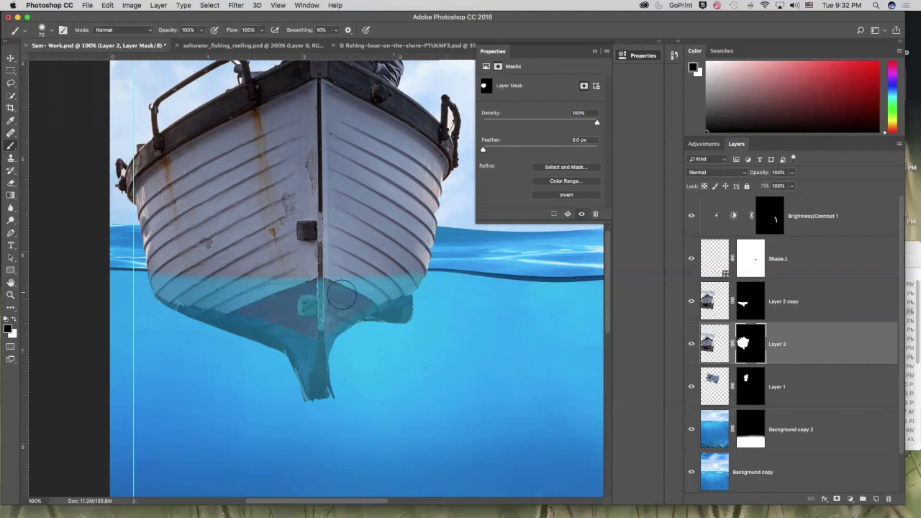
Paint black on Layer 2's mask to hide the hull up to the wave line, restoring the hull's left edge in white
mouse_move(168, 283)
left_mouse_down()
mouse_move(427, 281)
mouse_move(302, 287)
mouse_move(144, 278)
mouse_move(323, 287)
mouse_move(441, 275)
mouse_move(134, 274)
mouse_move(439, 286)
mouse_move(466, 277)
left_mouse_up()
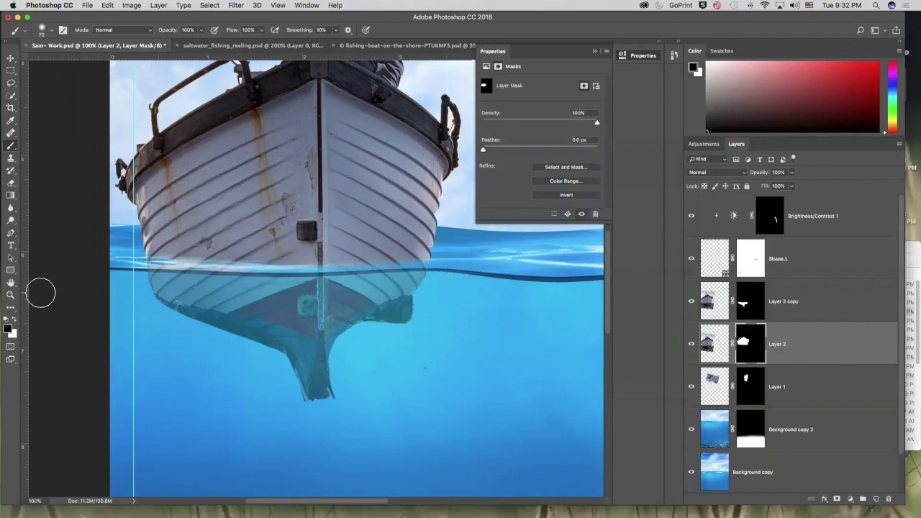
left_click(15, 322)
mouse_move(160, 248)
left_mouse_down()
mouse_move(410, 253)
mouse_move(159, 257)
left_mouse_up()
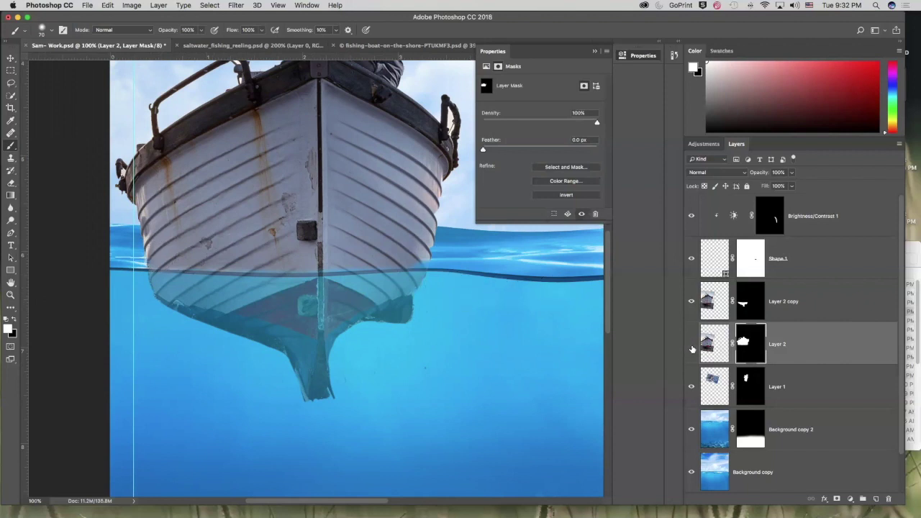
Toggle the visibility of Layer 2 and Layer 2 copy to compare them, leaving Layer 2 copy hidden
left_click(691, 346)
left_click(691, 345)
left_click(691, 302)
left_click(691, 302)
left_click(691, 302)
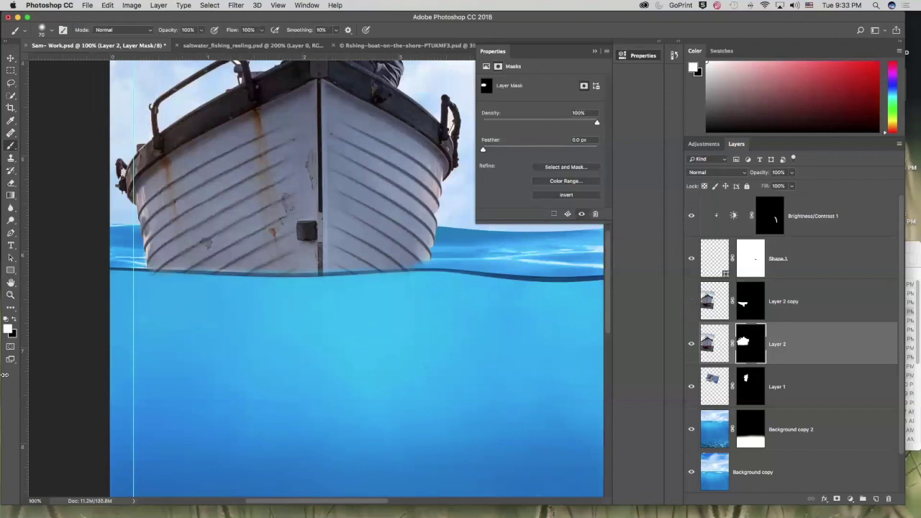
Refine the left half of the hull's waterline on Layer 2's mask with a 25 px brush, using black and white
left_click(11, 295)
left_click(180, 272)
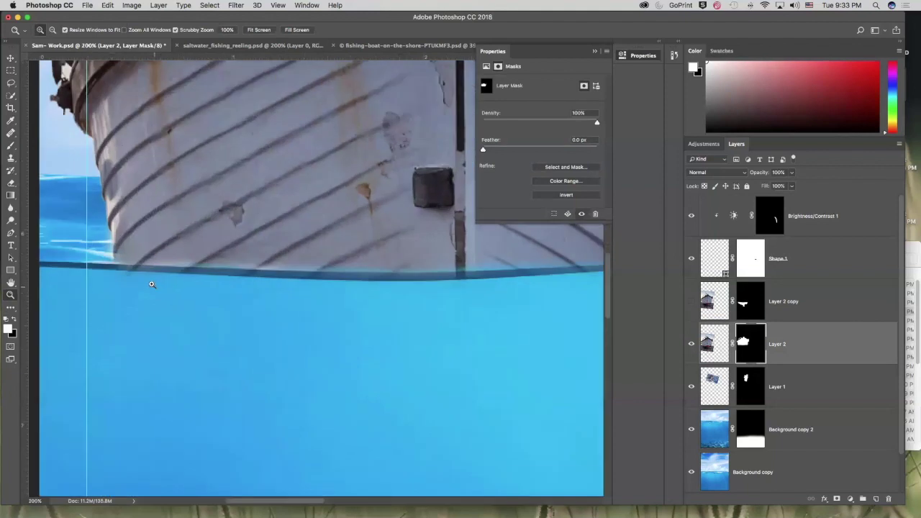
left_click(11, 148)
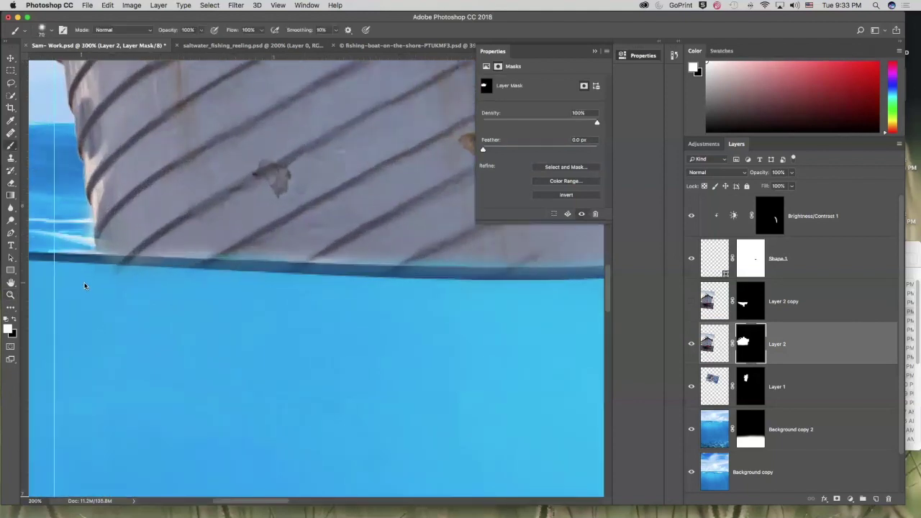
left_click(14, 320)
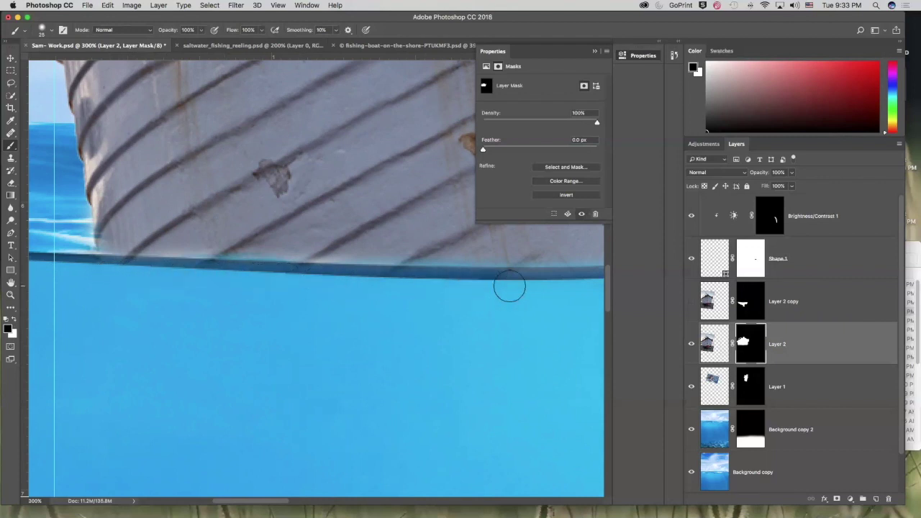
left_click(12, 322)
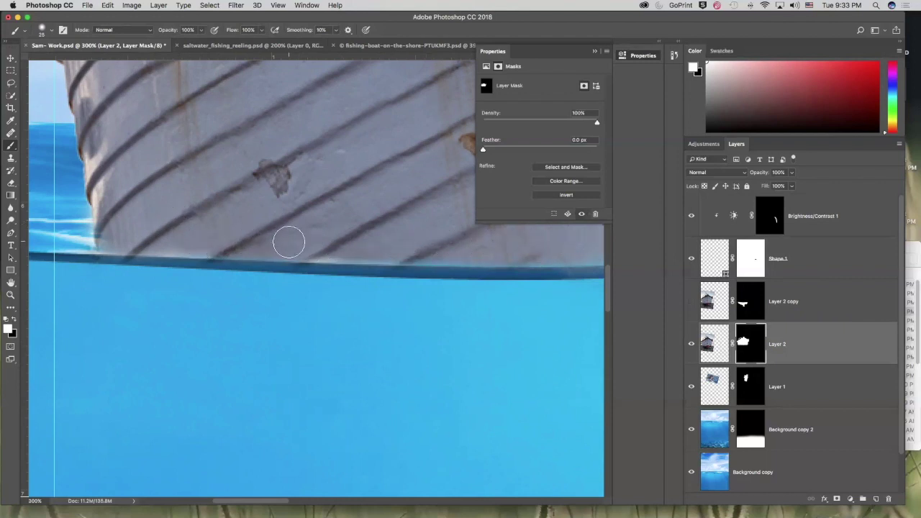
Paint white on Layer 2's mask to restore the hull's lower right corner just above the wave line
mouse_move(584, 299)
left_mouse_down()
mouse_move(300, 305)
mouse_move(228, 257)
left_mouse_up()
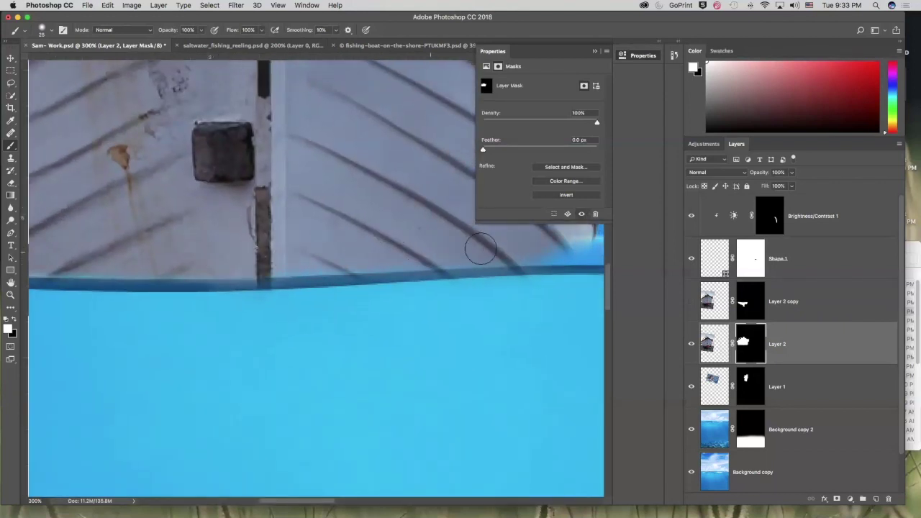
scroll(258, 295, "right", 5)
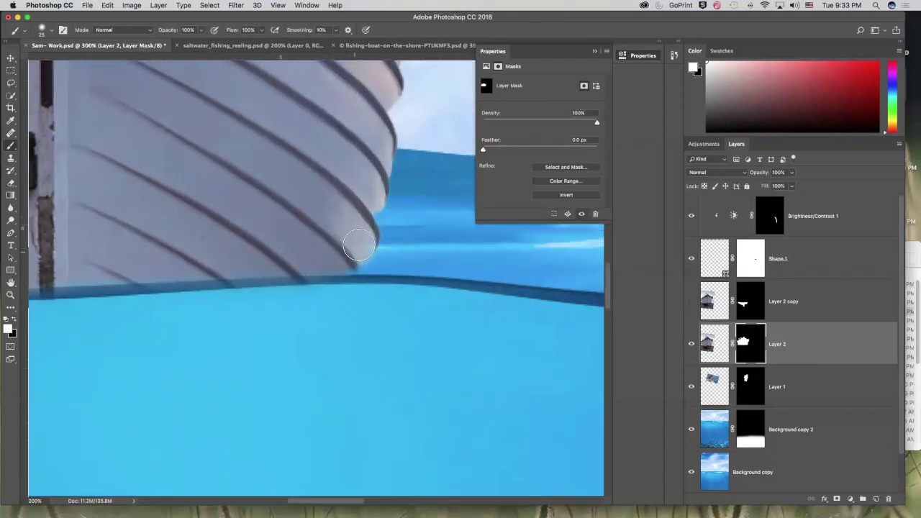
left_click(41, 30)
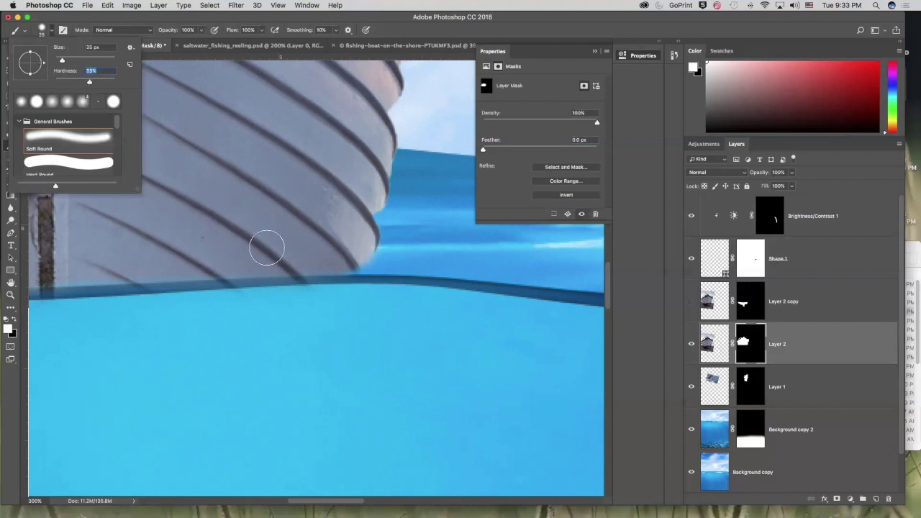
left_click(335, 256)
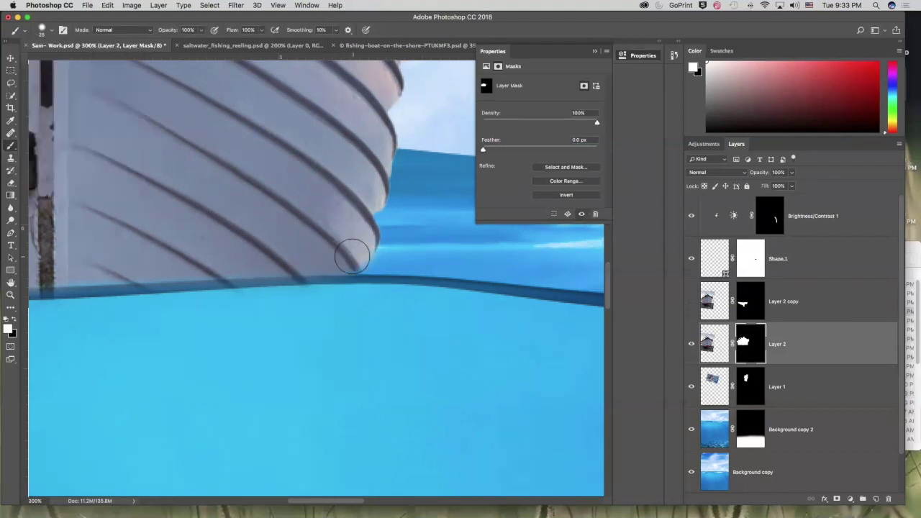
Trim the right half of the hull off the dark wave line by painting black on Layer 2's mask with a 9 px brush
key("bracketleft")
key("bracketleft")
key("bracketleft")
key("bracketleft")
left_click_drag(113, 312, 81, 344)
key("x")
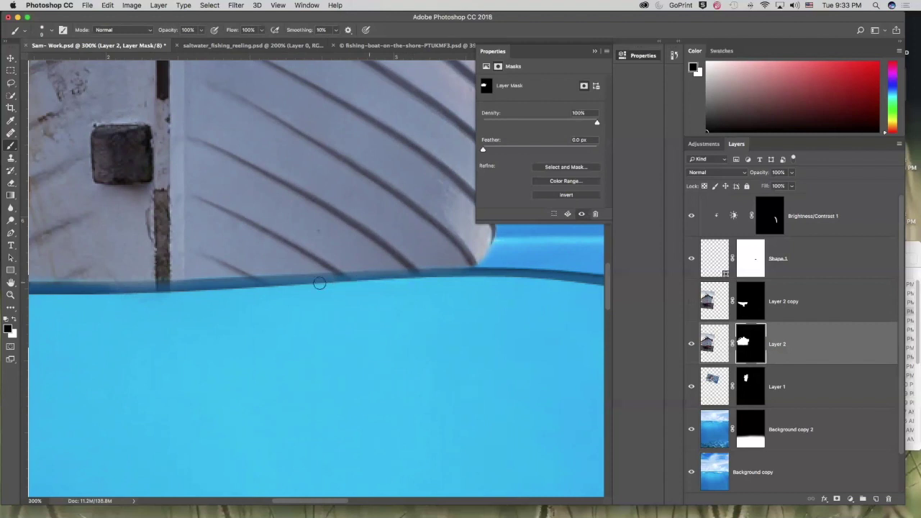
left_click_drag(225, 291, 480, 274)
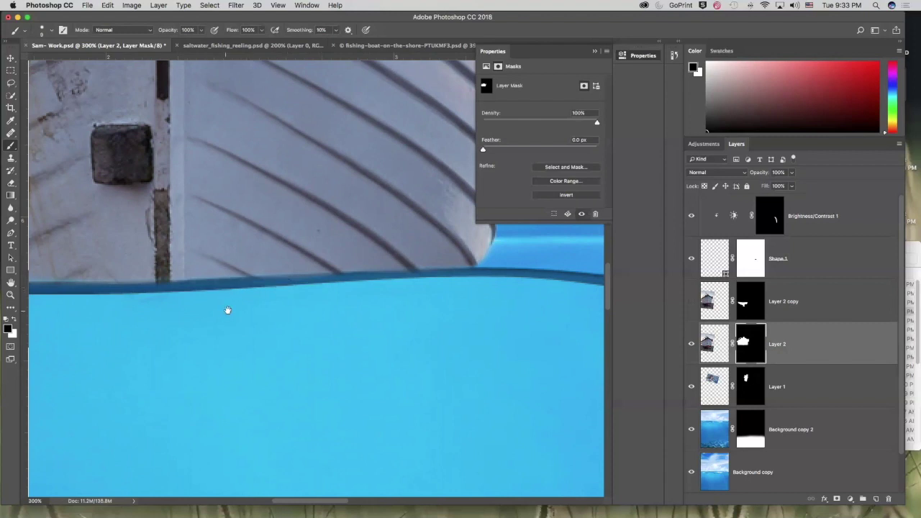
Clean up the left half of the hull's waterline on Layer 2's mask with small white and black strokes
left_click_drag(226, 308, 521, 295)
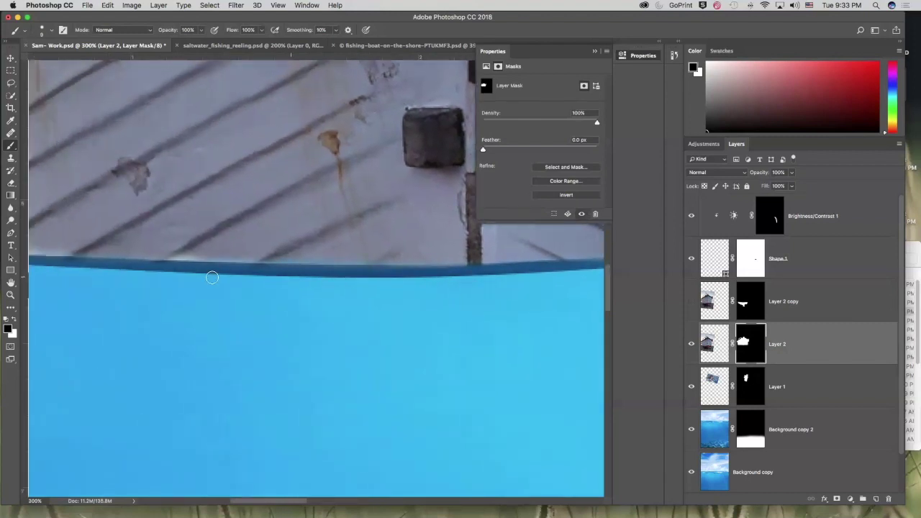
left_click(17, 321)
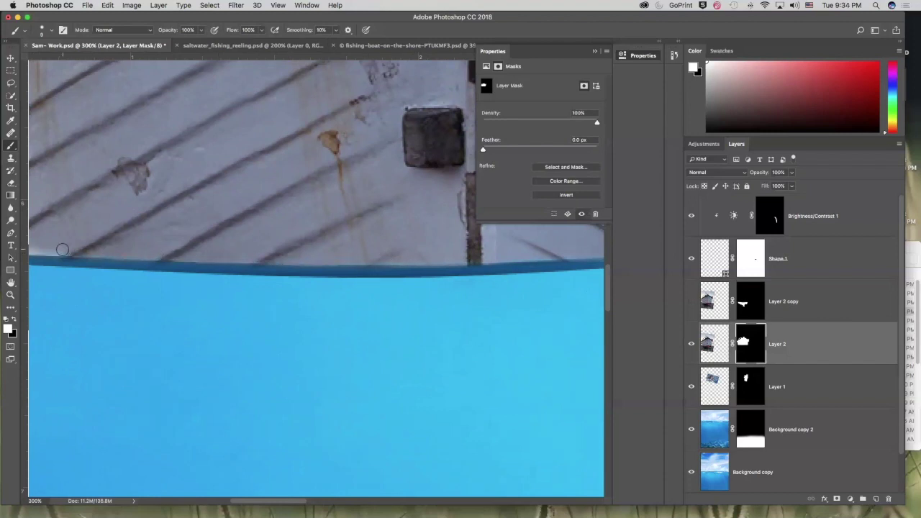
left_click_drag(83, 289, 387, 306)
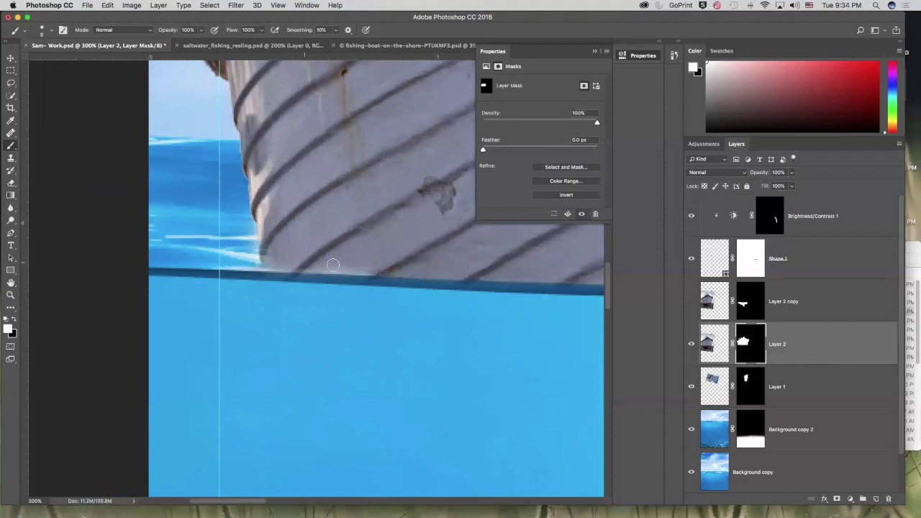
left_click(13, 320)
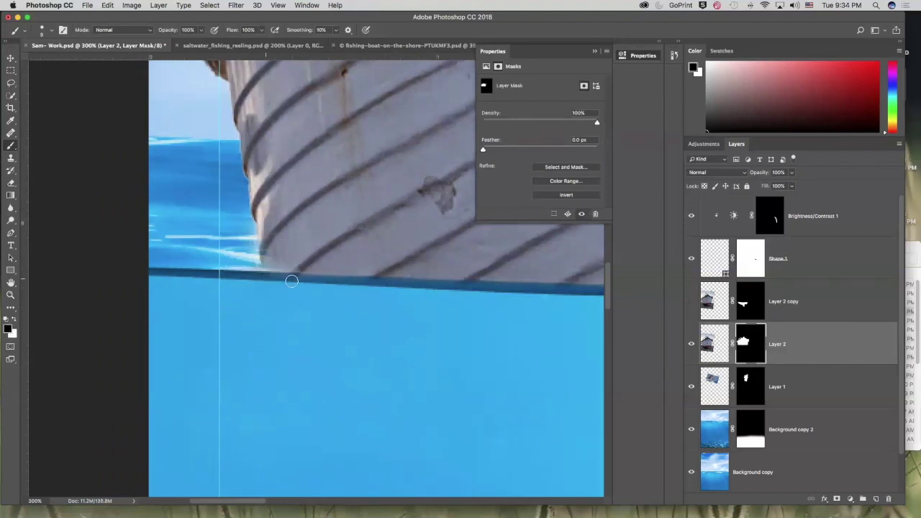
Show Layer 2 copy and make its layer mask active
left_click(689, 302)
left_click_drag(561, 331, 411, 323)
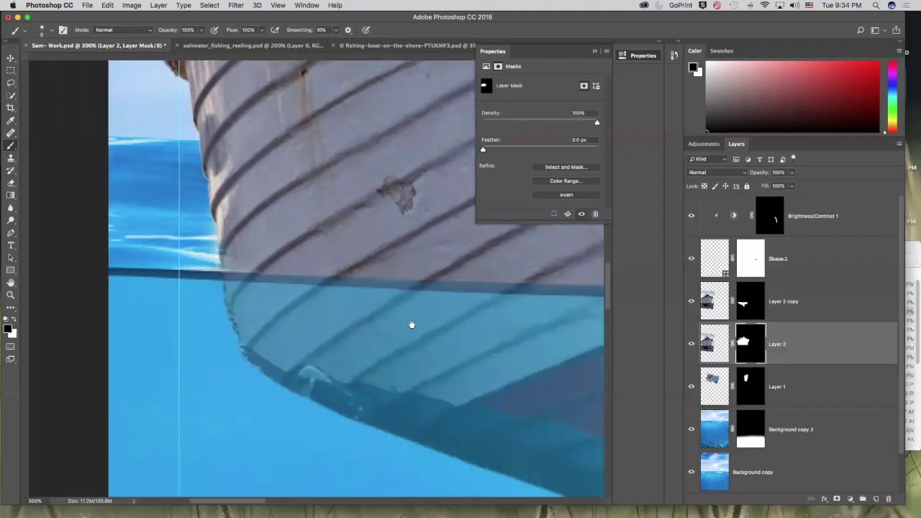
left_click(744, 305)
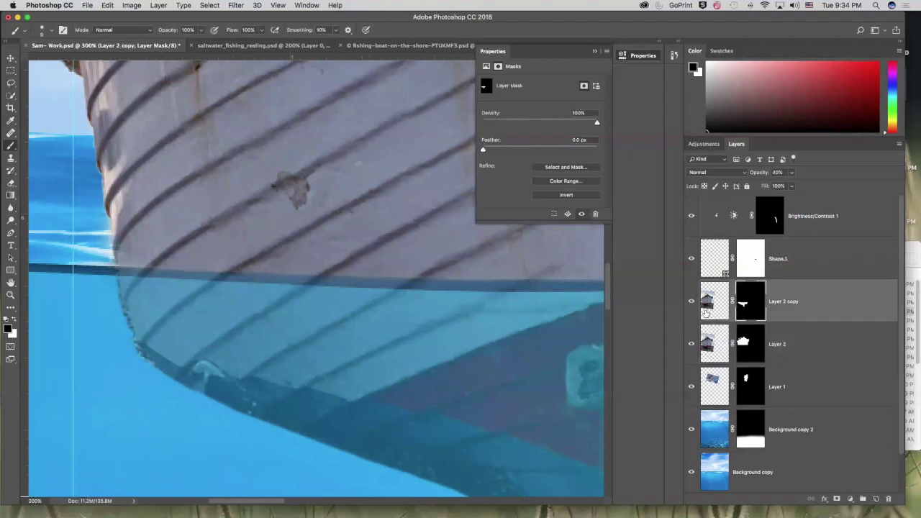
Compare the underwater hull with the upper hull by toggling the visibility of Layer 2 copy and Layer 2
left_click(690, 301)
left_click(689, 301)
left_click(691, 344)
left_click(691, 344)
left_click(691, 344)
left_click(690, 346)
Paint black on Layer 2 copy's mask along the dark wave line and touch up the hull's right underwater edge with white and black
left_click(705, 306)
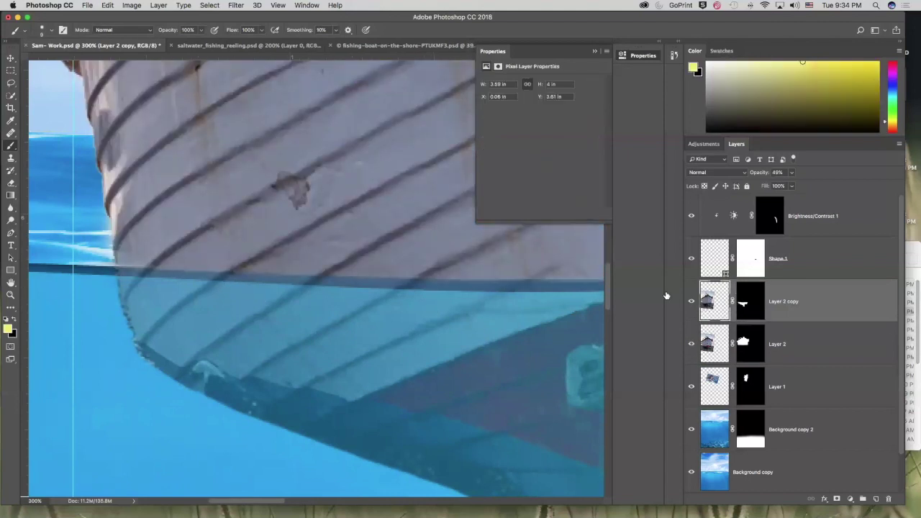
key("super+backslash")
mouse_move(123, 267)
left_mouse_down()
mouse_move(601, 278)
mouse_move(159, 302)
mouse_move(601, 277)
left_mouse_up()
left_click(15, 320)
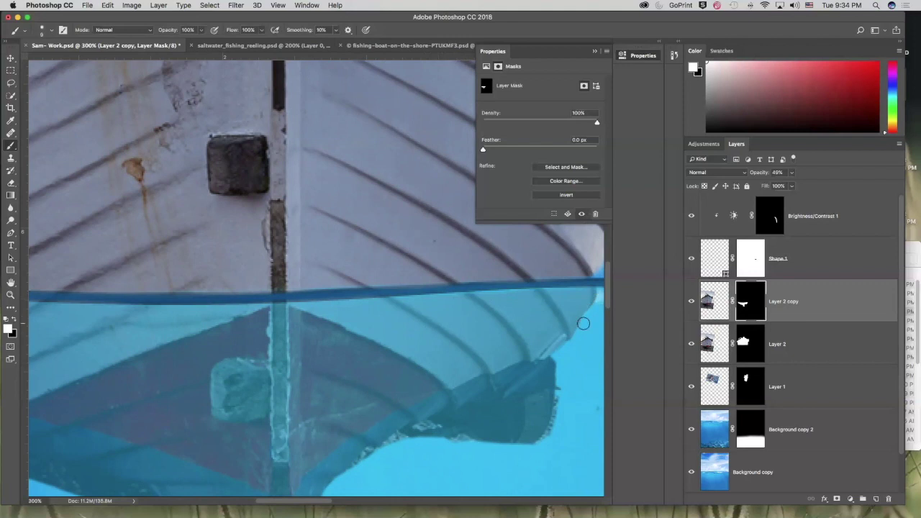
left_click_drag(581, 326, 498, 329)
left_click(14, 320)
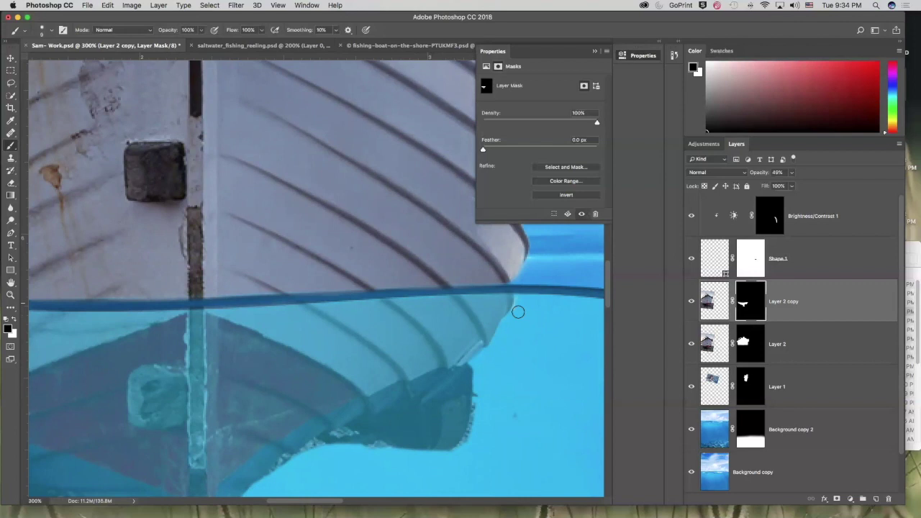
Fit the whole image in view and save the document
double_click(11, 283)
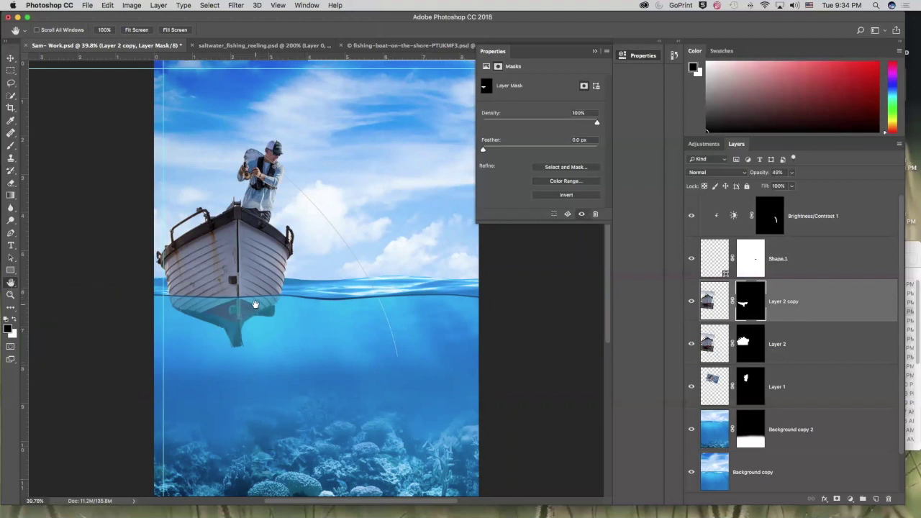
key("super+s")
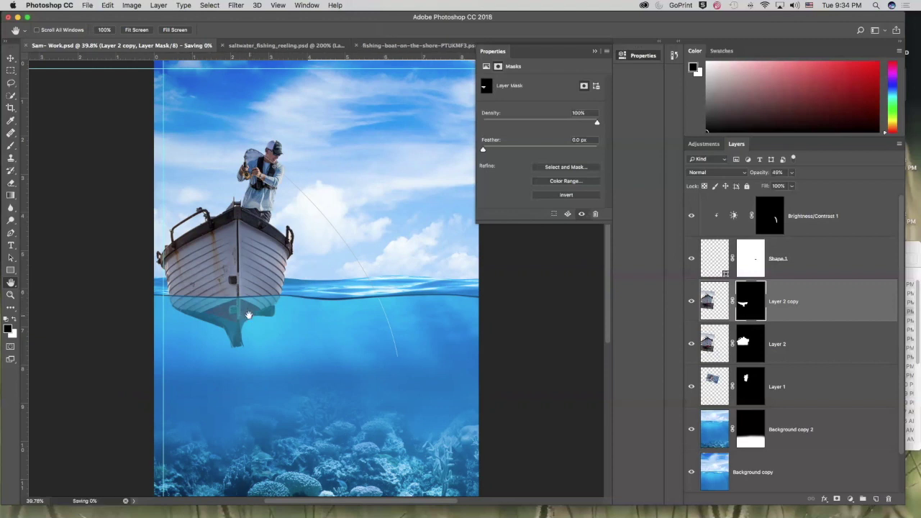
Make Layer 1's mask active for brushing, with the fisherman's upper body shown close up
left_click(11, 295)
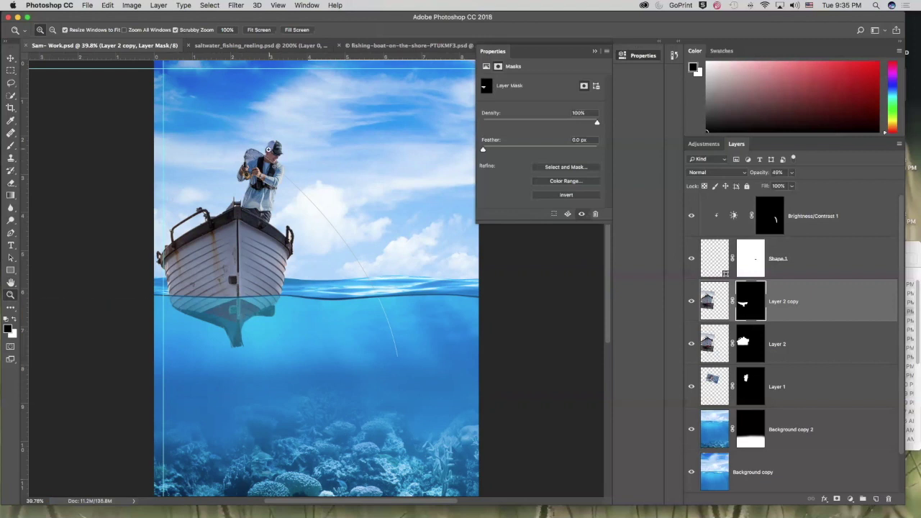
left_click(257, 161)
left_click(243, 164)
left_click(242, 166)
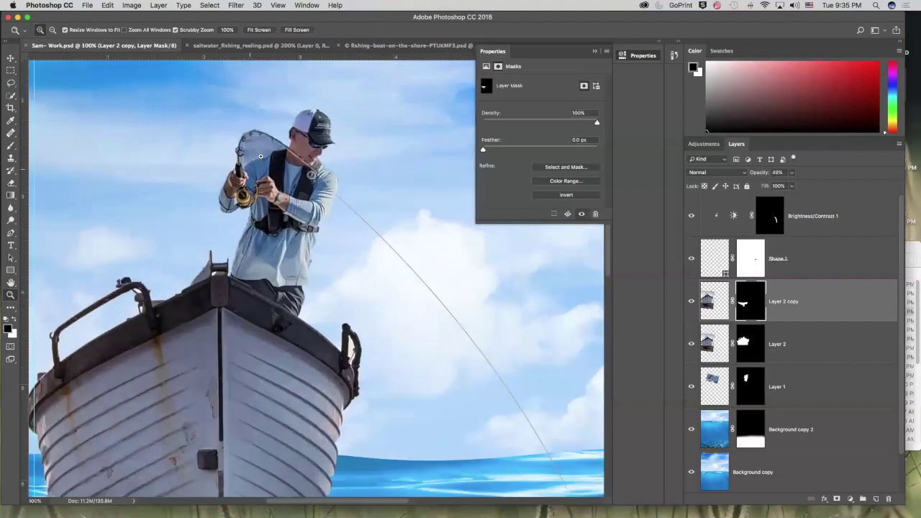
left_click(230, 167)
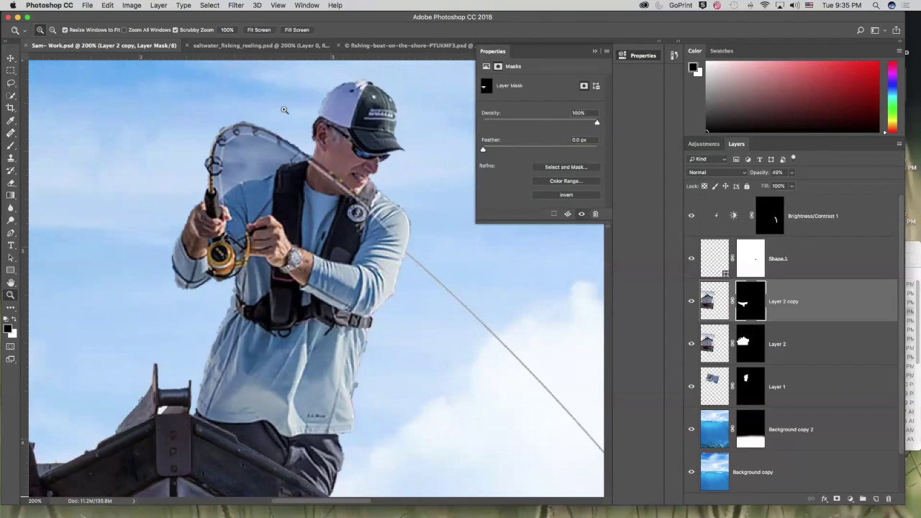
left_click(340, 162)
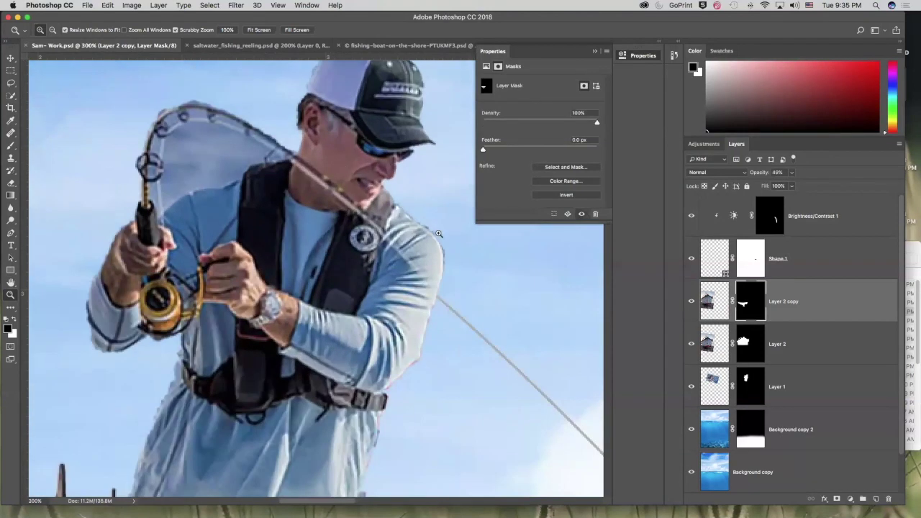
left_click(712, 381)
left_click(756, 395)
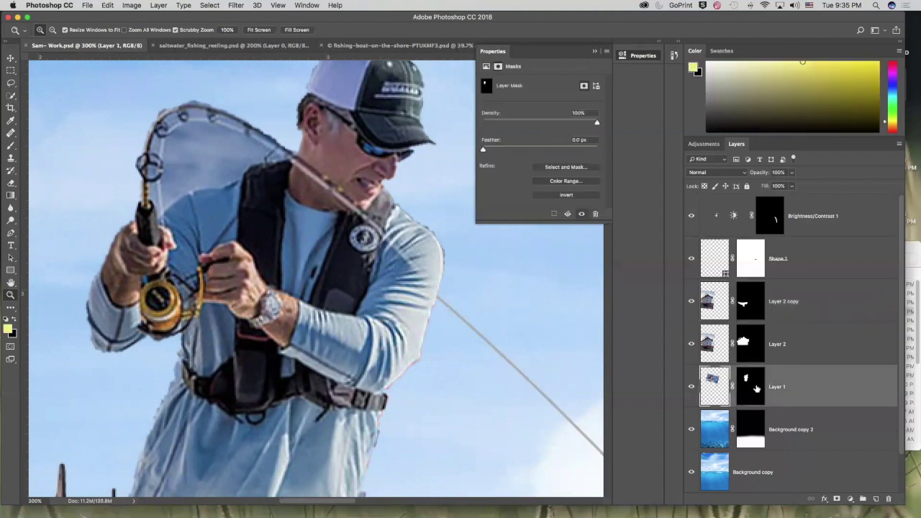
left_click(10, 148)
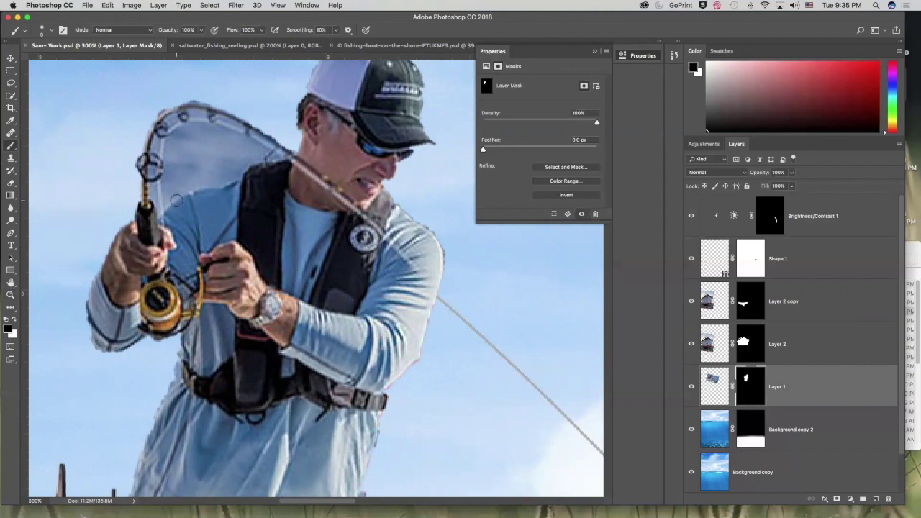
Paint black on Layer 1's mask along the fisherman's shoulder to remove the dark fringe
key("super+plus")
key("space")
left_click_drag(251, 191, 177, 300)
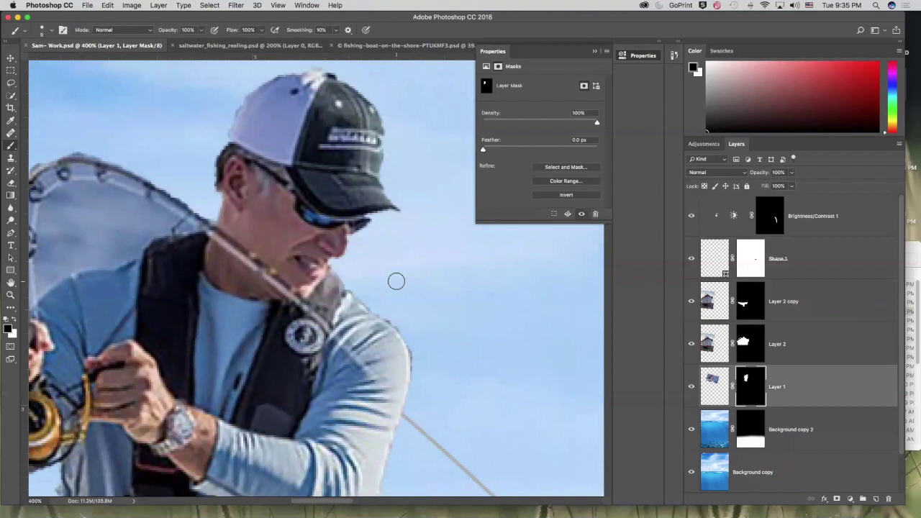
key("super+plus")
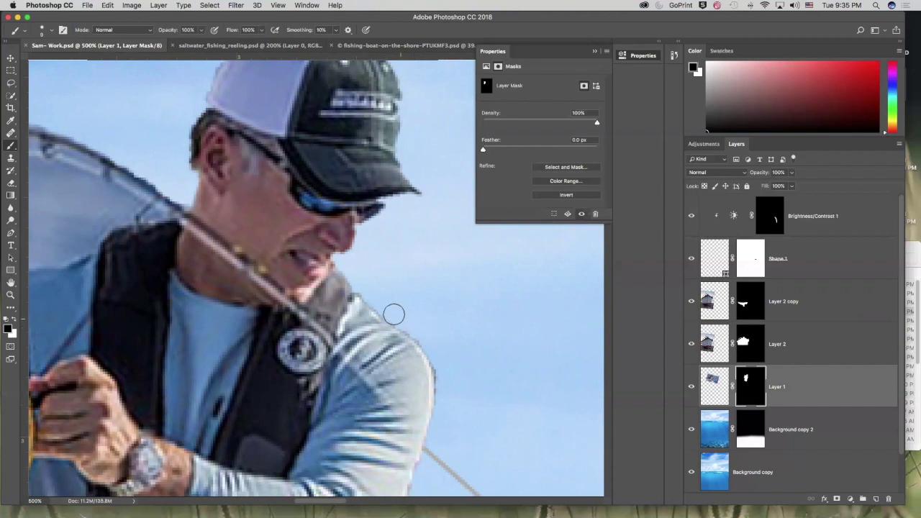
left_click_drag(430, 342, 451, 389)
Shrink the mask brush and paint white on Layer 1's mask to restore the edge of the fisherman's cap brim
left_click(43, 30)
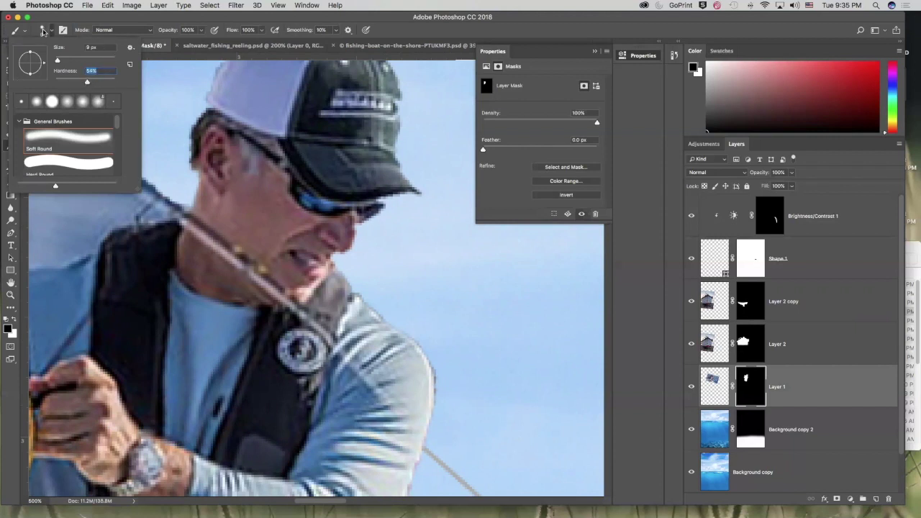
key("Return")
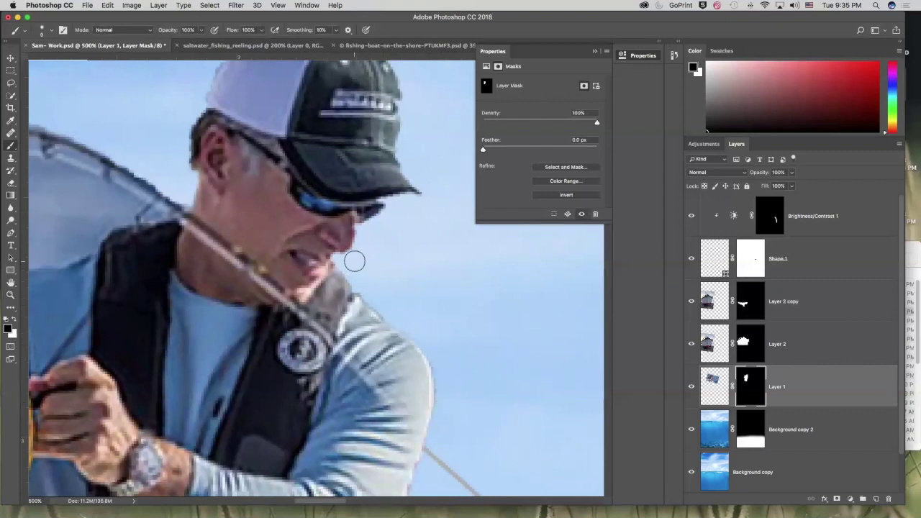
key("bracketleft")
key("bracketleft")
key("bracketleft")
key("x")
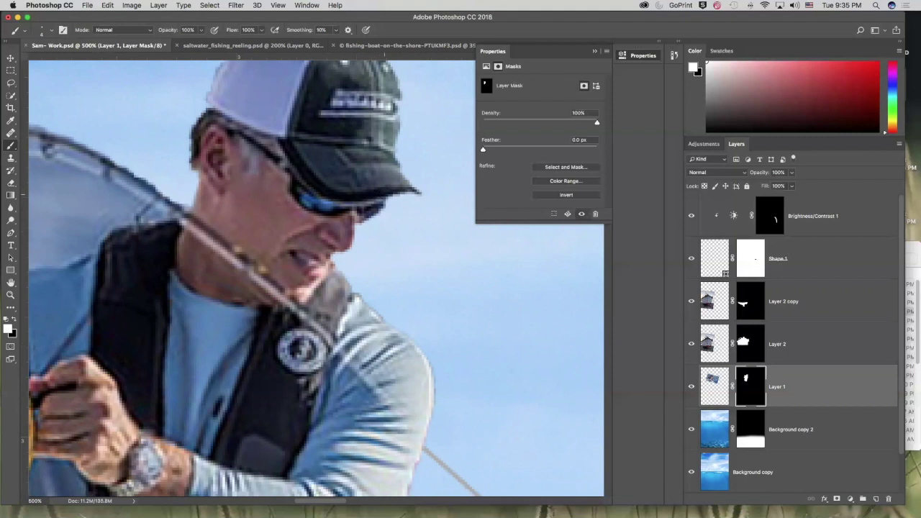
left_click_drag(410, 193, 395, 196)
left_click_drag(395, 196, 414, 193)
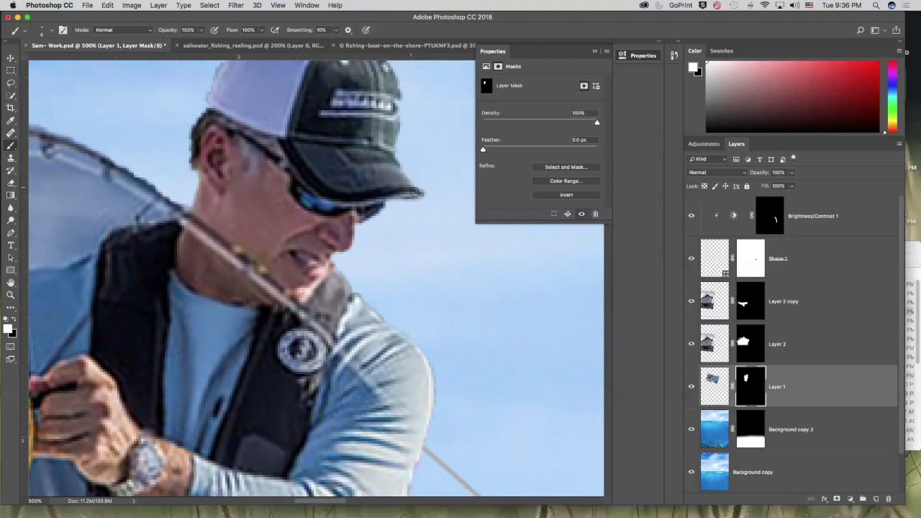
Touch up Layer 1's mask around the fisherman's cap, back of the head and neck with white and black
mouse_move(383, 139)
left_mouse_down()
mouse_move(392, 181)
mouse_move(401, 169)
mouse_move(395, 185)
left_mouse_up()
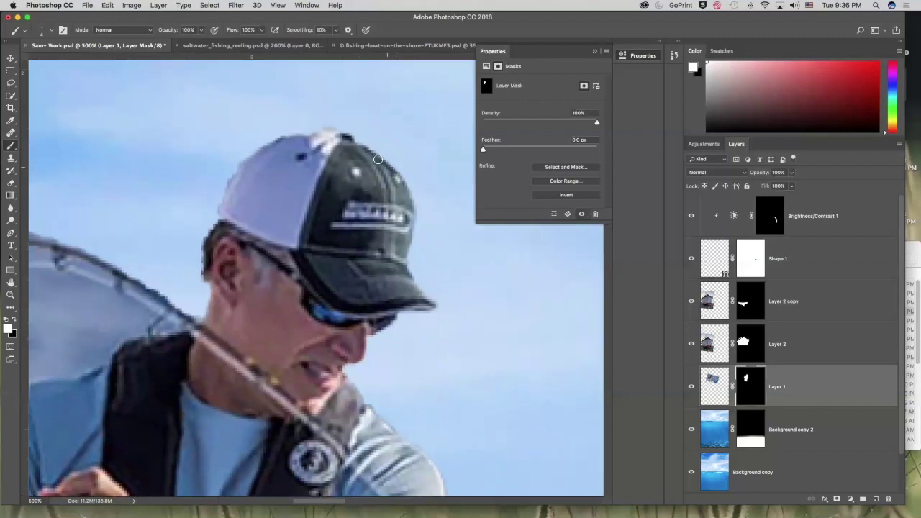
left_click_drag(281, 189, 356, 172)
left_click(15, 318)
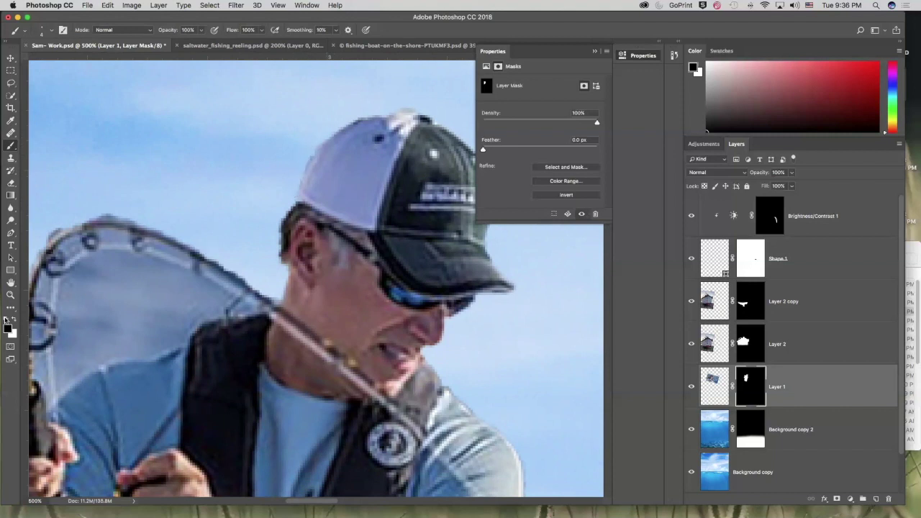
left_click(15, 320)
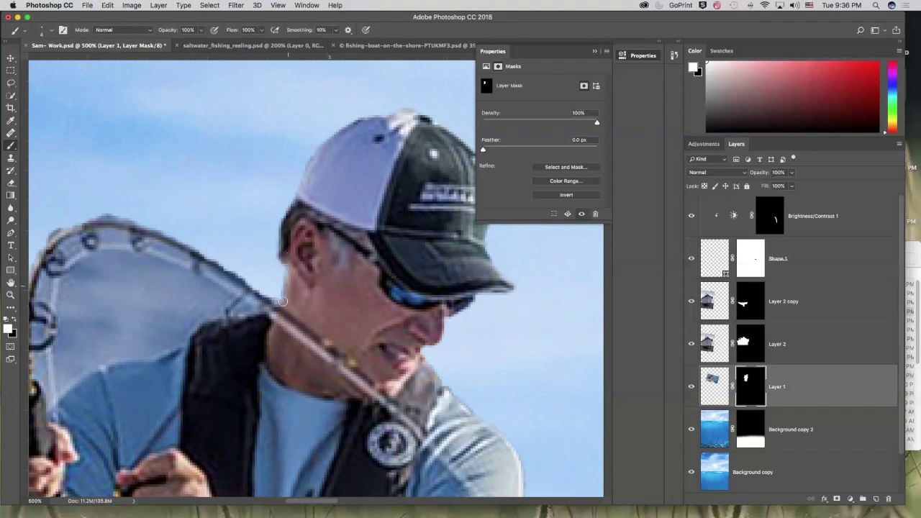
left_click(14, 322)
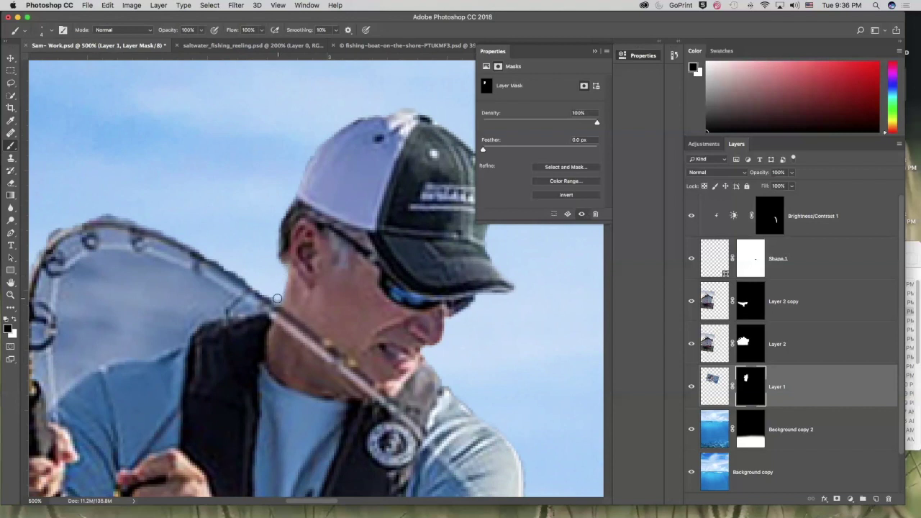
left_click_drag(297, 364, 384, 358)
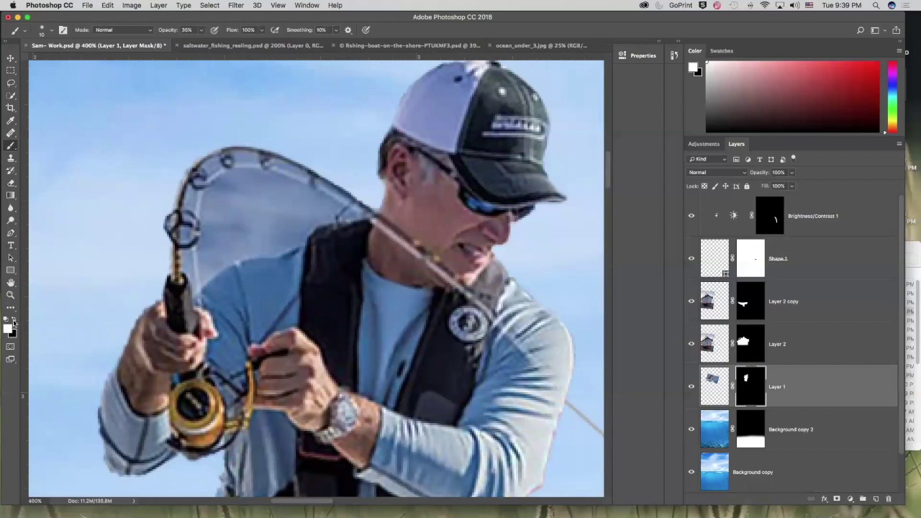
Paint black at 35% opacity on Layer 1's mask to fade the leftover sky inside the bent rod's loop
left_click(14, 321)
mouse_move(263, 183)
left_mouse_down()
mouse_move(332, 214)
mouse_move(262, 189)
mouse_move(229, 204)
mouse_move(214, 232)
mouse_move(226, 191)
mouse_move(218, 247)
mouse_move(247, 205)
mouse_move(228, 252)
mouse_move(277, 241)
mouse_move(314, 217)
mouse_move(279, 235)
mouse_move(280, 219)
mouse_move(251, 222)
mouse_move(254, 203)
mouse_move(282, 186)
mouse_move(321, 209)
mouse_move(248, 239)
mouse_move(207, 236)
mouse_move(205, 271)
mouse_move(218, 187)
mouse_move(256, 182)
mouse_move(330, 205)
mouse_move(233, 237)
mouse_move(250, 198)
mouse_move(227, 234)
mouse_move(226, 188)
left_mouse_up()
key("bracketright")
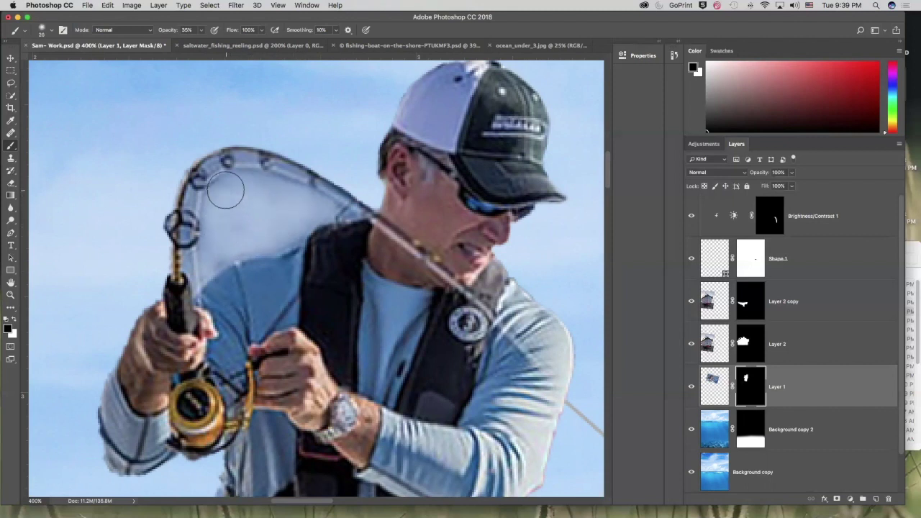
key("super+equal")
key("super+equal")
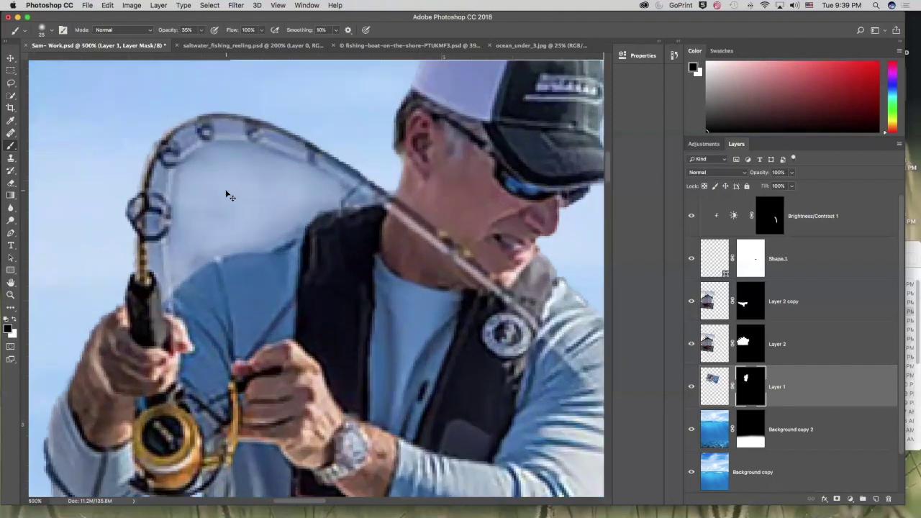
left_click_drag(222, 211, 350, 302)
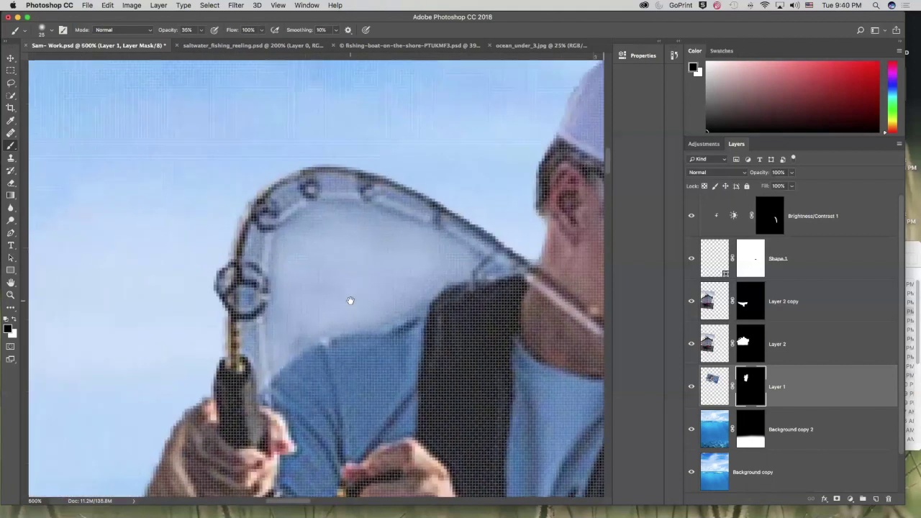
key("super+minus")
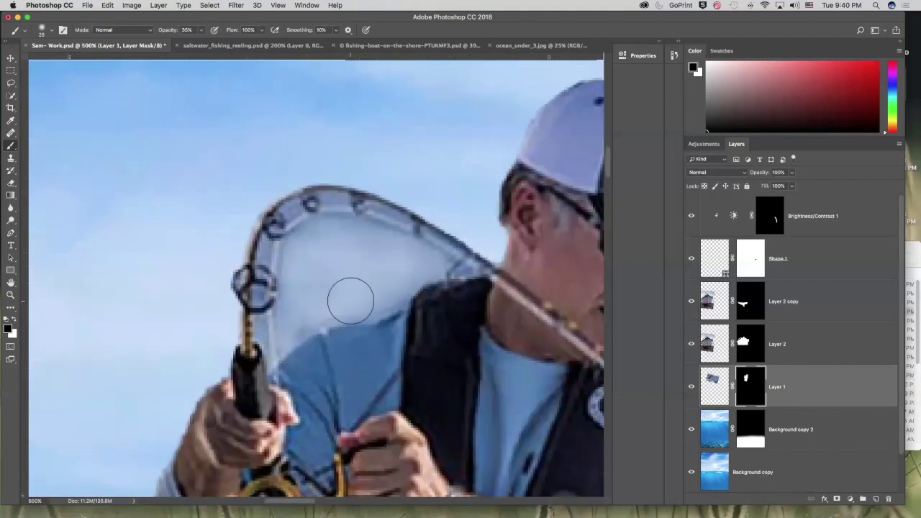
With a smaller brush at 92% opacity, mask out the old sky between the rod and its line and inside the loop
key("bracketleft")
key("bracketleft")
key("bracketleft")
key("bracketleft")
key("bracketleft")
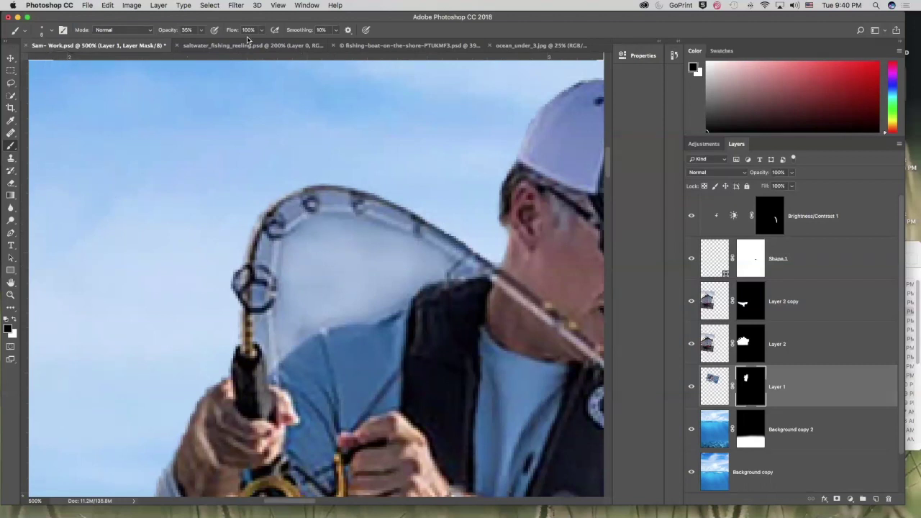
left_click(203, 31)
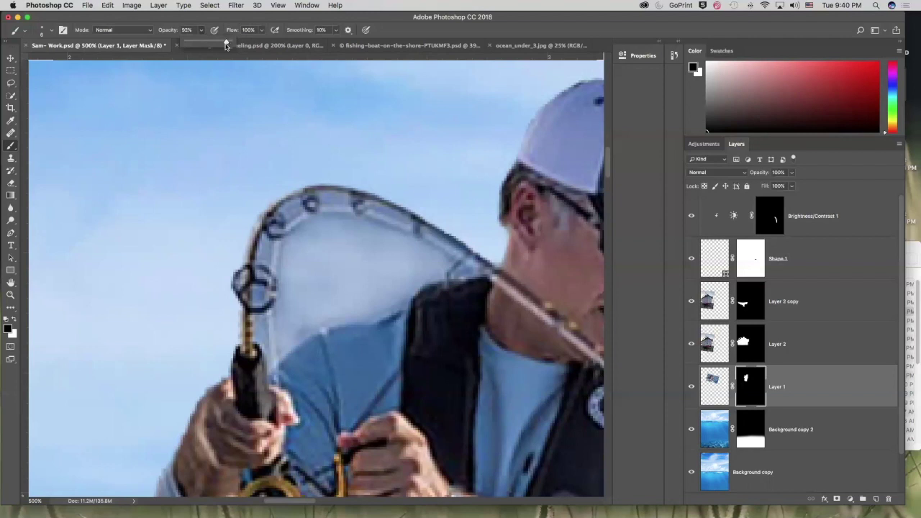
left_click(293, 207)
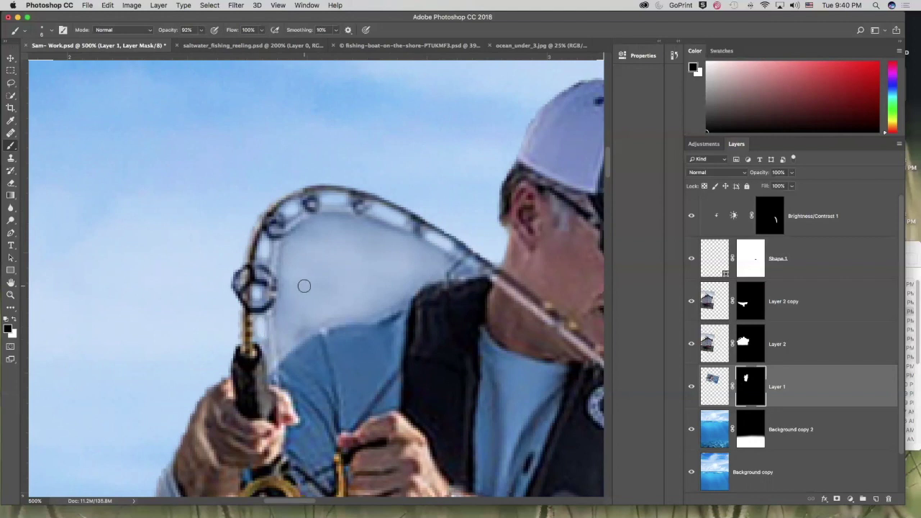
mouse_move(289, 251)
left_mouse_down()
mouse_move(286, 337)
mouse_move(331, 313)
mouse_move(386, 302)
mouse_move(438, 261)
mouse_move(355, 228)
mouse_move(301, 235)
mouse_move(424, 265)
mouse_move(370, 249)
mouse_move(312, 249)
mouse_move(294, 264)
mouse_move(292, 316)
mouse_move(301, 269)
mouse_move(323, 256)
mouse_move(390, 257)
mouse_move(392, 268)
mouse_move(327, 271)
mouse_move(306, 313)
mouse_move(311, 288)
mouse_move(344, 270)
mouse_move(334, 296)
mouse_move(312, 303)
mouse_move(362, 295)
mouse_move(404, 267)
mouse_move(370, 295)
mouse_move(386, 303)
mouse_move(413, 274)
mouse_move(320, 305)
mouse_move(324, 289)
mouse_move(376, 275)
left_mouse_up()
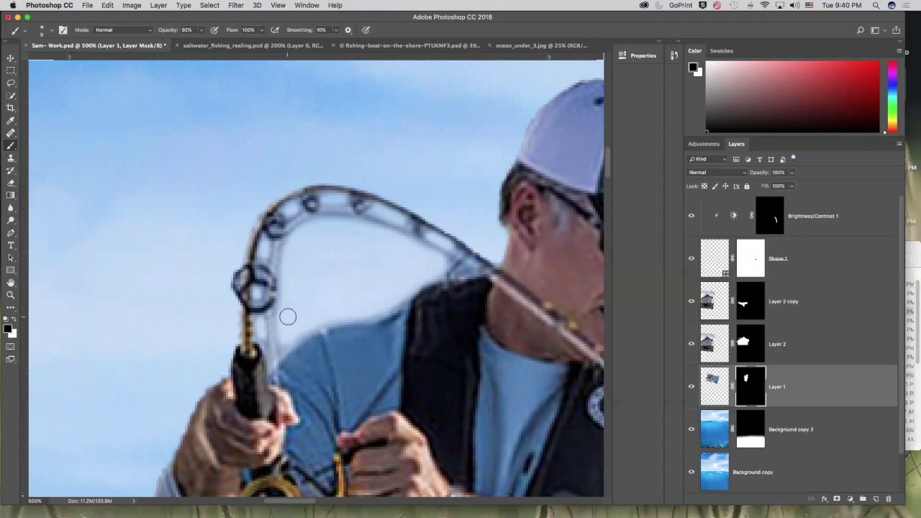
Examine the cleaned-up rod loop from a distance against the sky and boat, and again close up
key("super+minus")
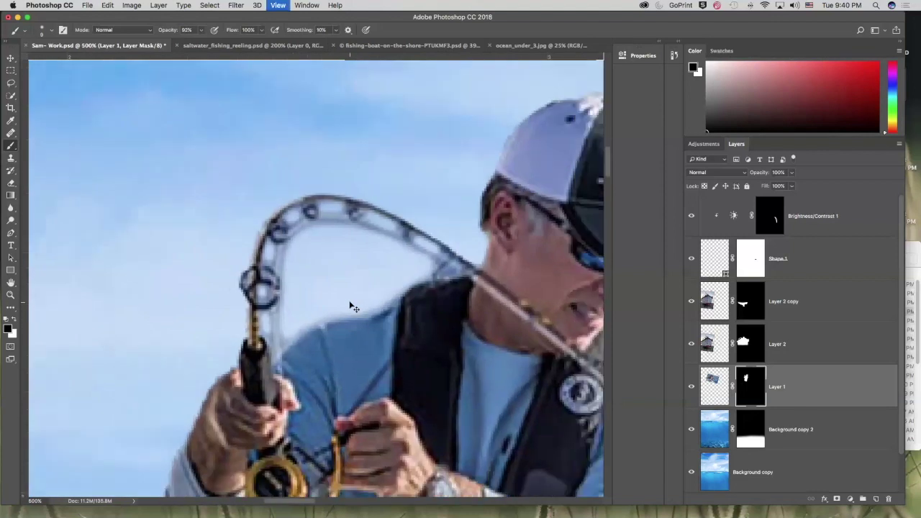
key("super+minus")
key("super+minus")
key("super+minus")
key("super+minus")
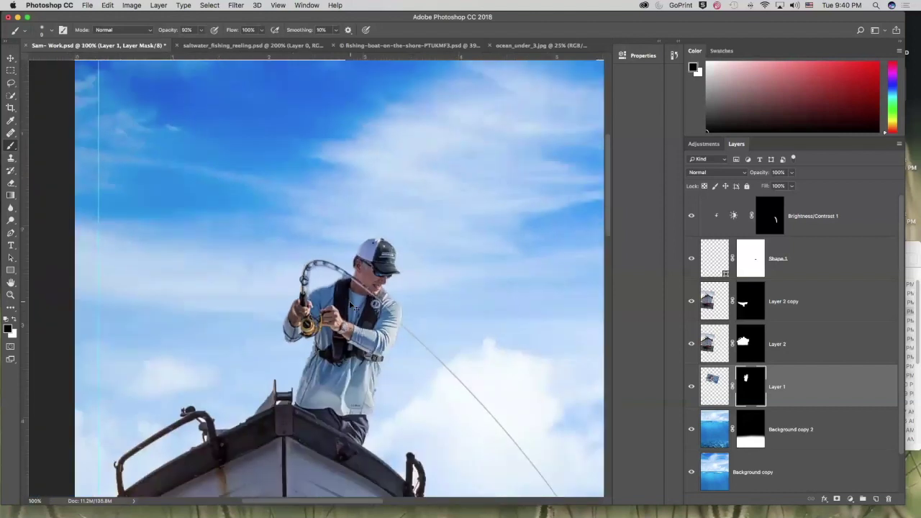
key("super+plus")
key("super+plus")
key("super+plus")
key("super+plus")
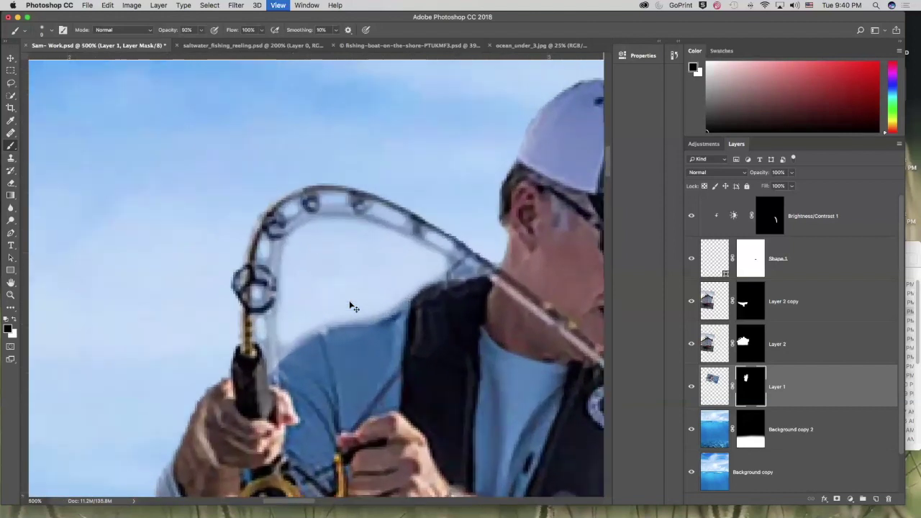
key("super+plus")
Move Layer 1 below Background copy 2, then paint black on its mask to thin the fringe along the fishing line
key("super+bracketleft")
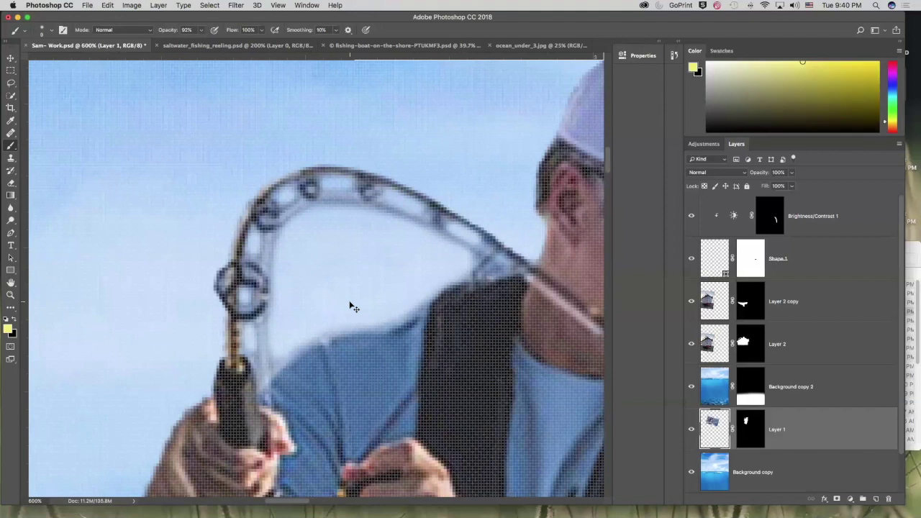
key("super+minus")
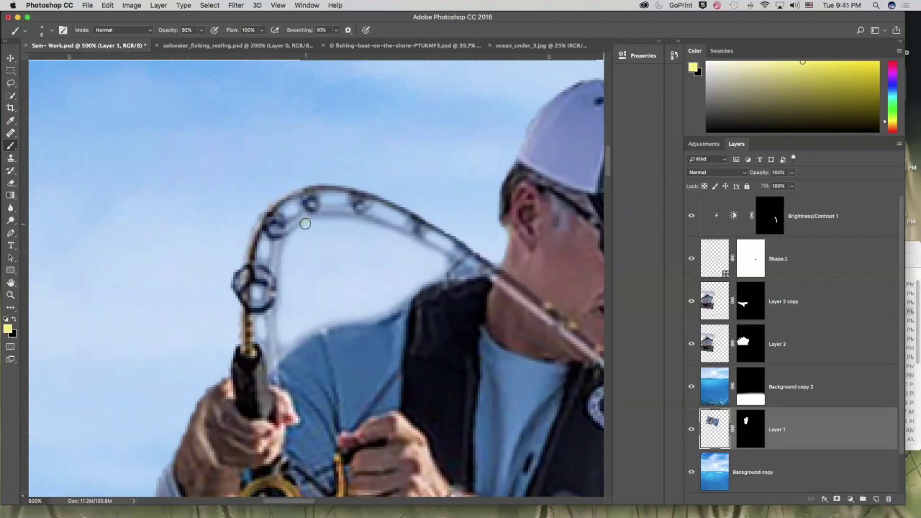
left_click(748, 430)
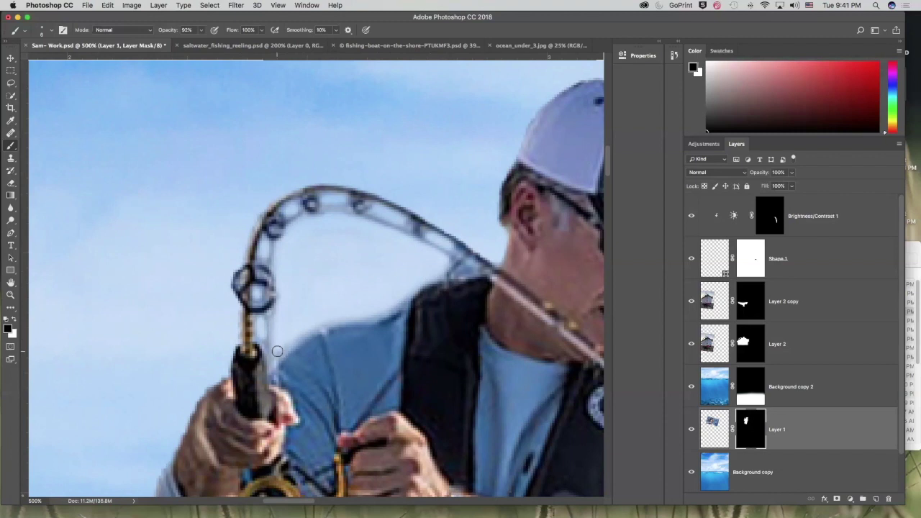
mouse_move(302, 329)
left_mouse_down()
mouse_move(371, 315)
mouse_move(446, 258)
left_mouse_up()
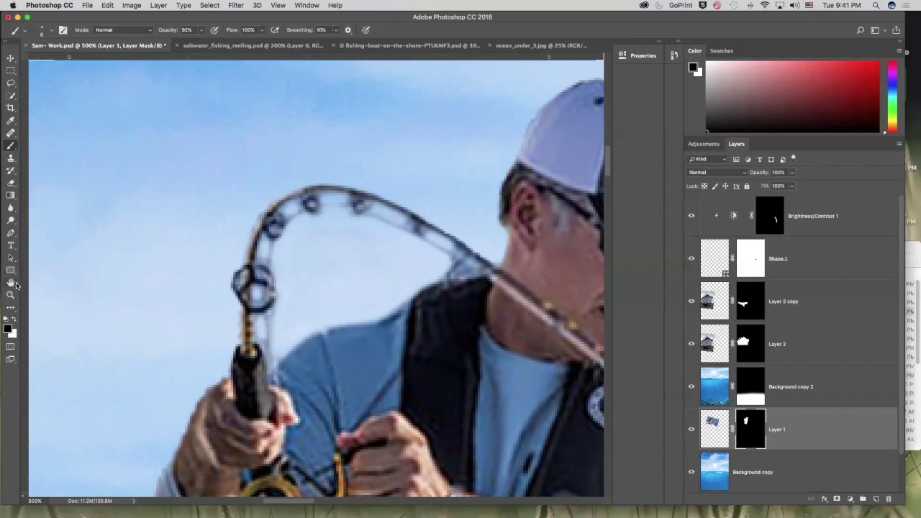
Bring the whole composition into view and save the document
key("super+minus")
key("super+minus")
key("super+minus")
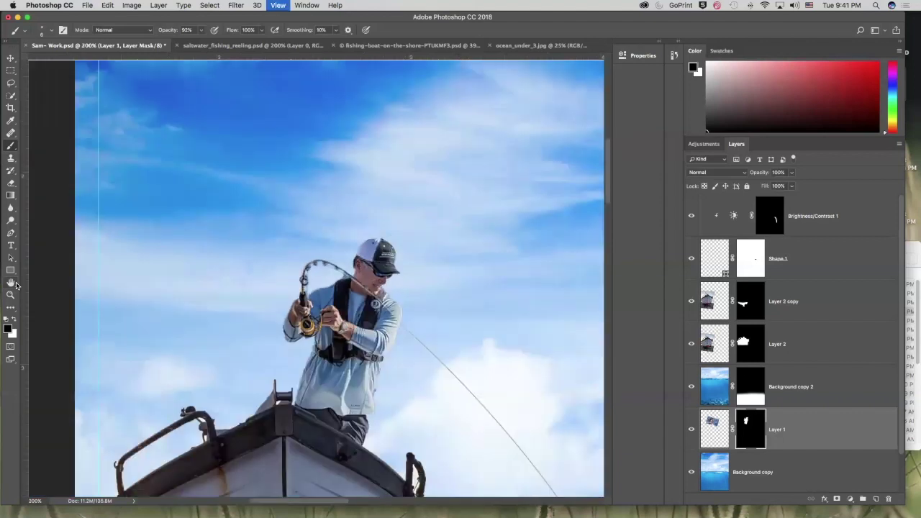
key("super+minus")
key("super+minus")
key("super+minus")
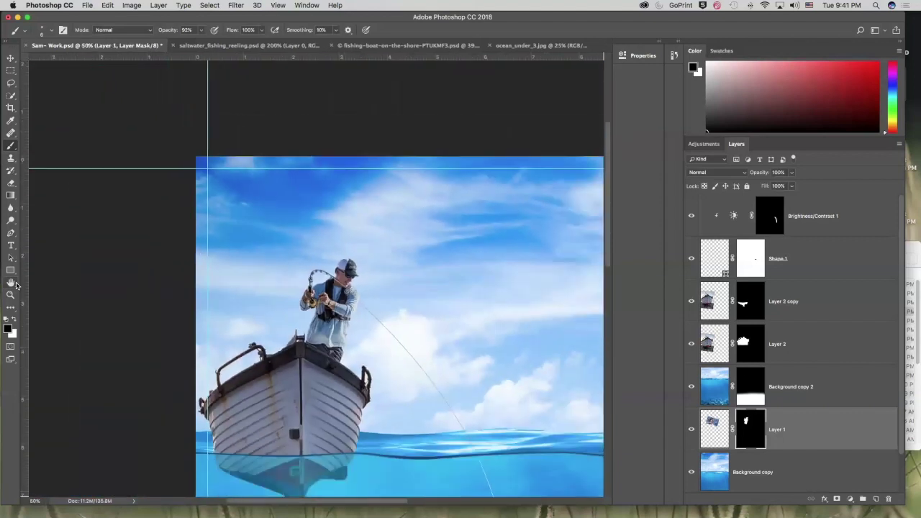
key("super+minus")
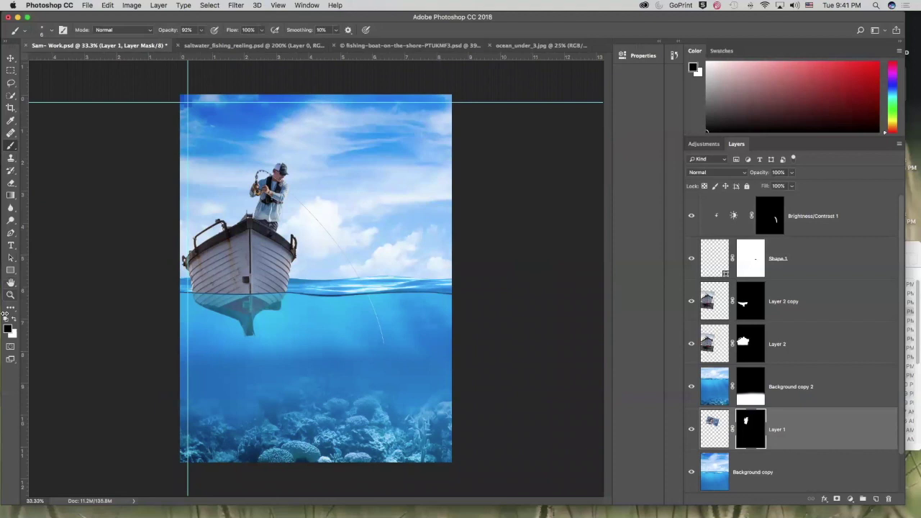
key("super+s")
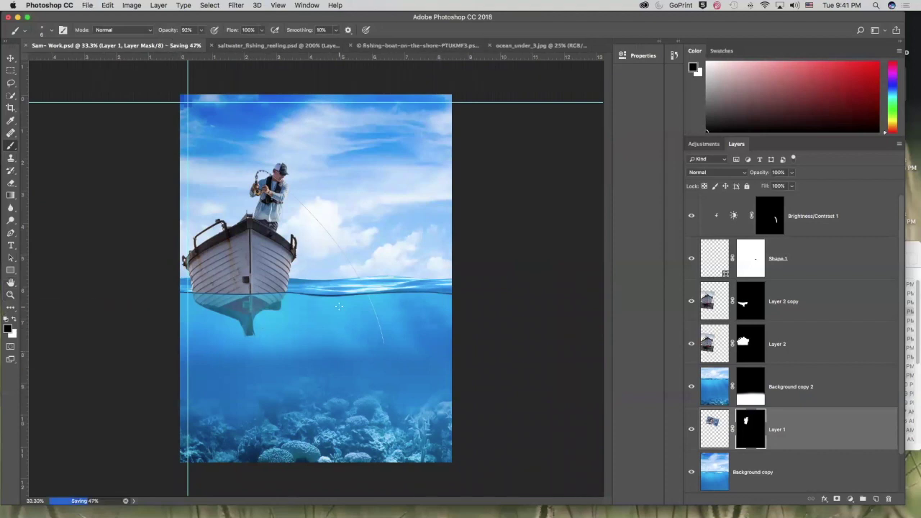
Inspect the fisherman's cut-out edges close up around the rod, shoulder and sleeve
left_click(11, 295)
left_click(293, 182)
left_click(239, 194)
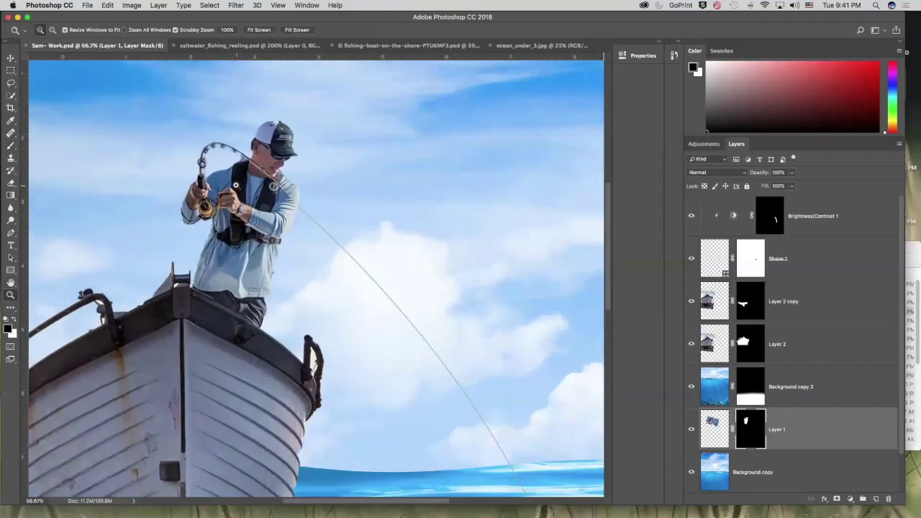
left_click(243, 186)
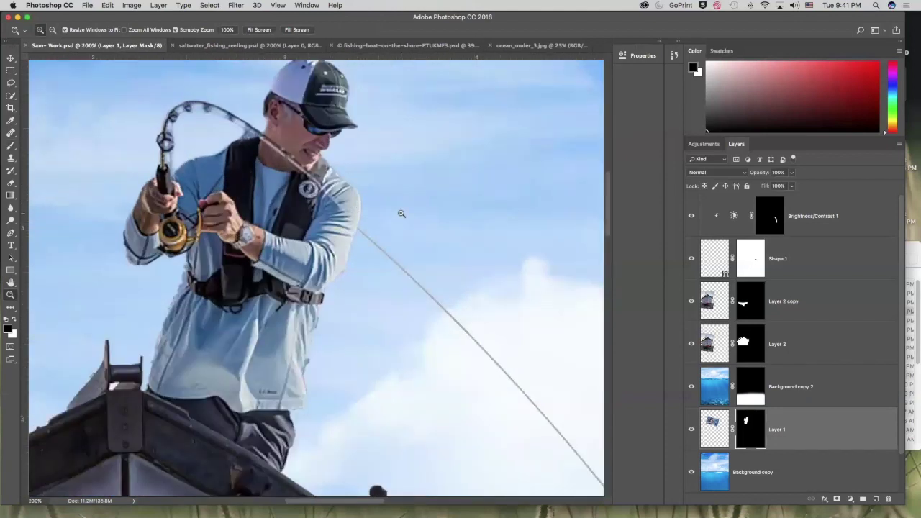
left_click_drag(386, 192, 403, 274)
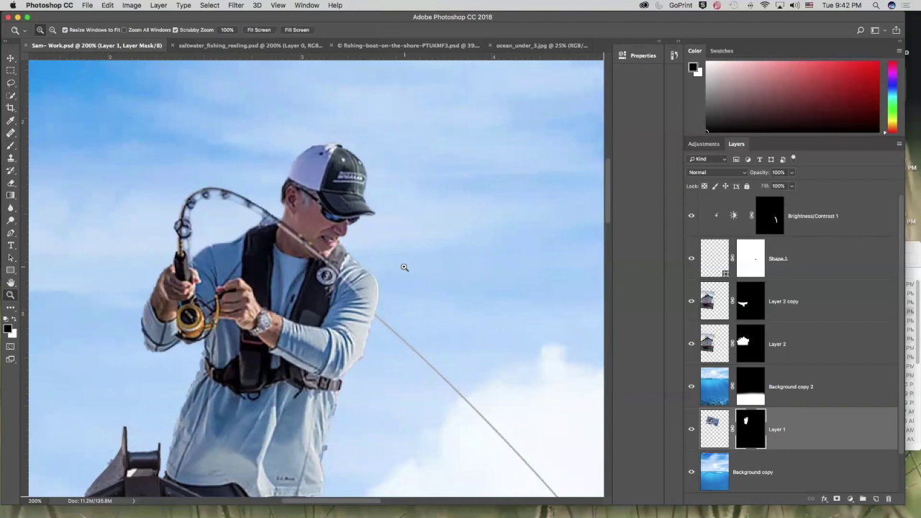
left_click(377, 274)
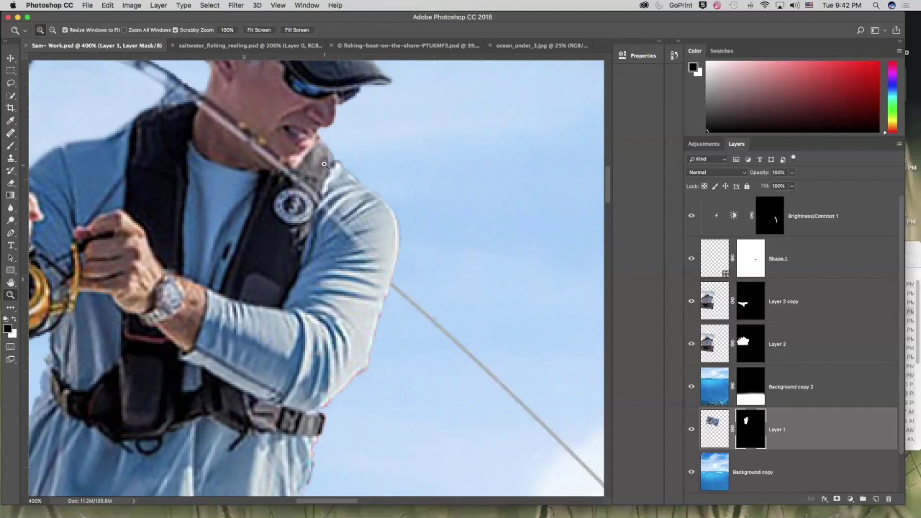
Make the Brightness/Contrast 1 adjustment layer active, with the fisherman and boat shown together
left_click(821, 201)
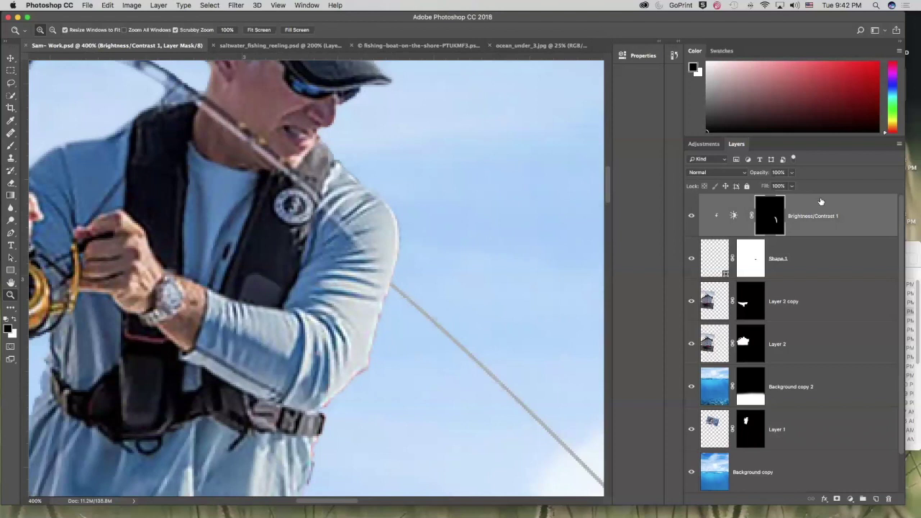
key("super+minus")
key("super+minus")
key("super+minus")
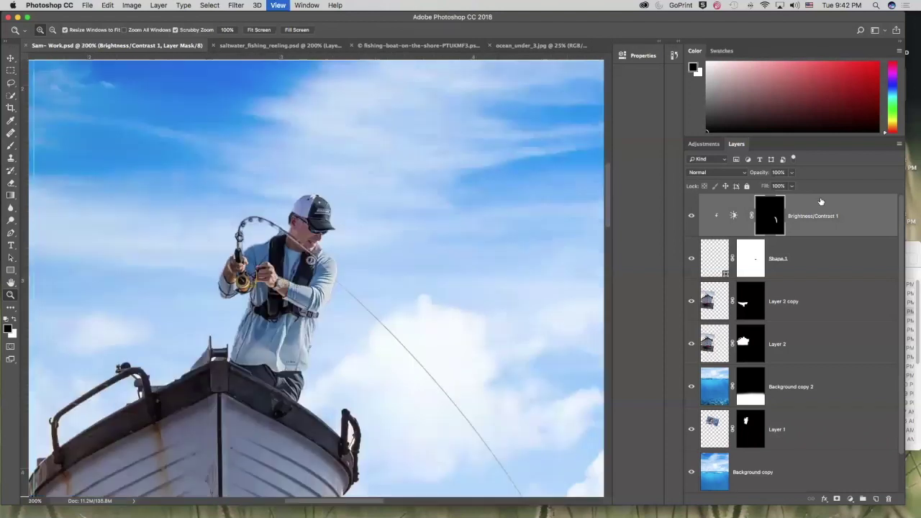
key("super+minus")
key("super+minus")
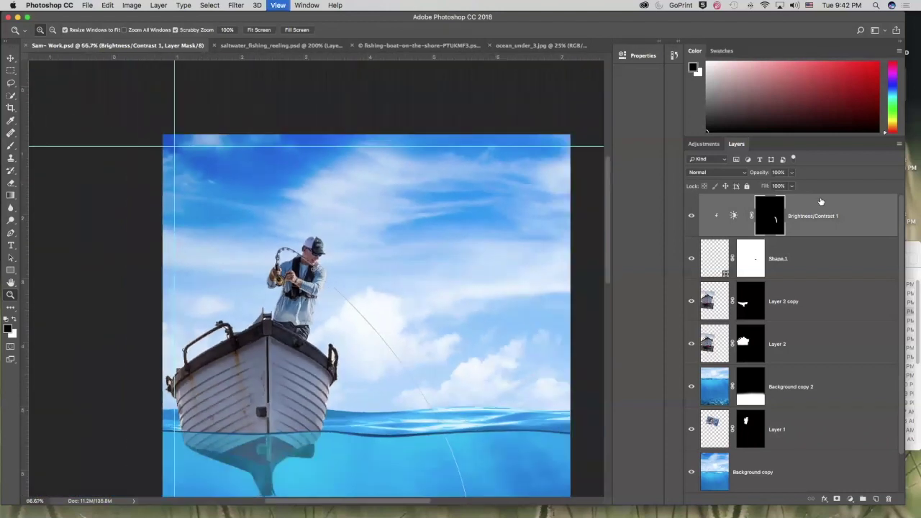
Add a new layer above Brightness/Contrast 1, fill it with 50% Gray and convert it to a smart object
left_click(875, 499)
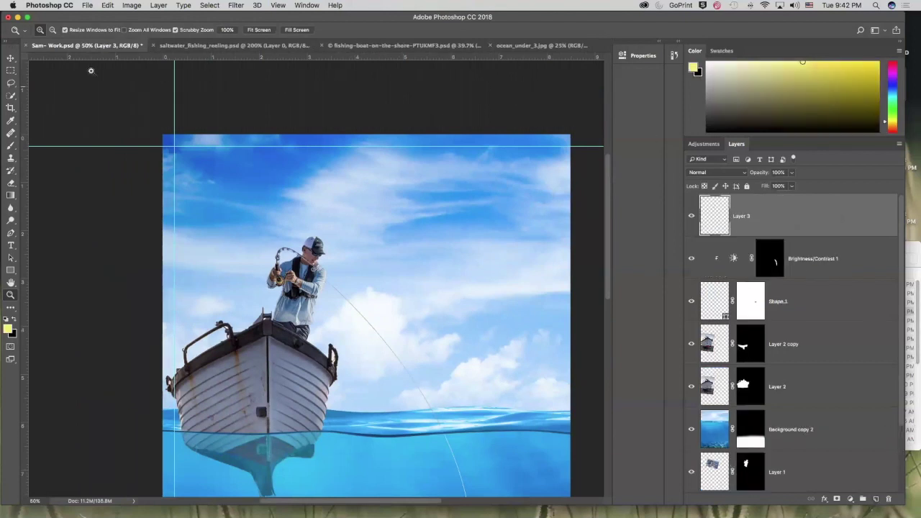
left_click(108, 5)
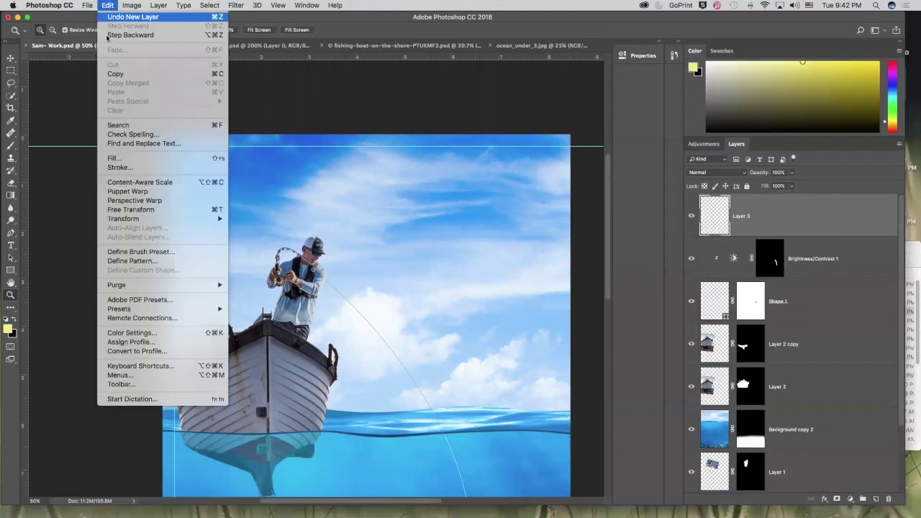
left_click(116, 158)
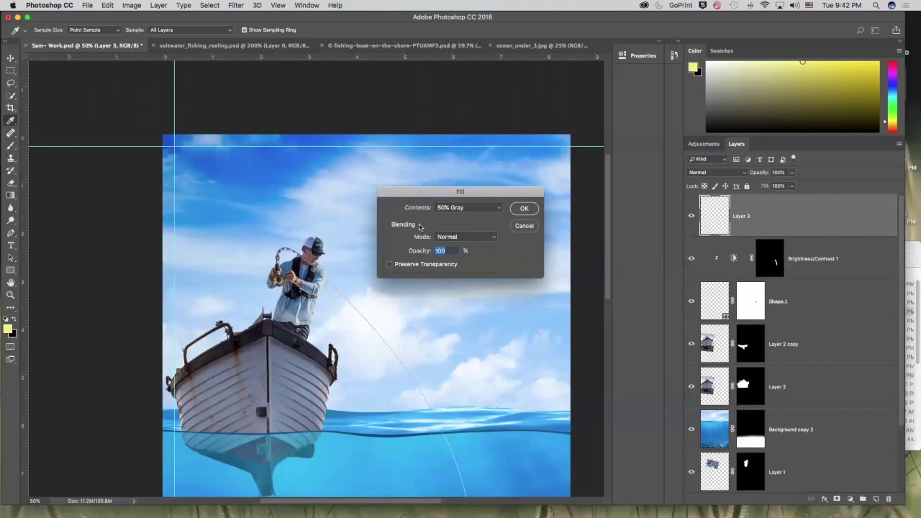
left_click(523, 209)
key("z")
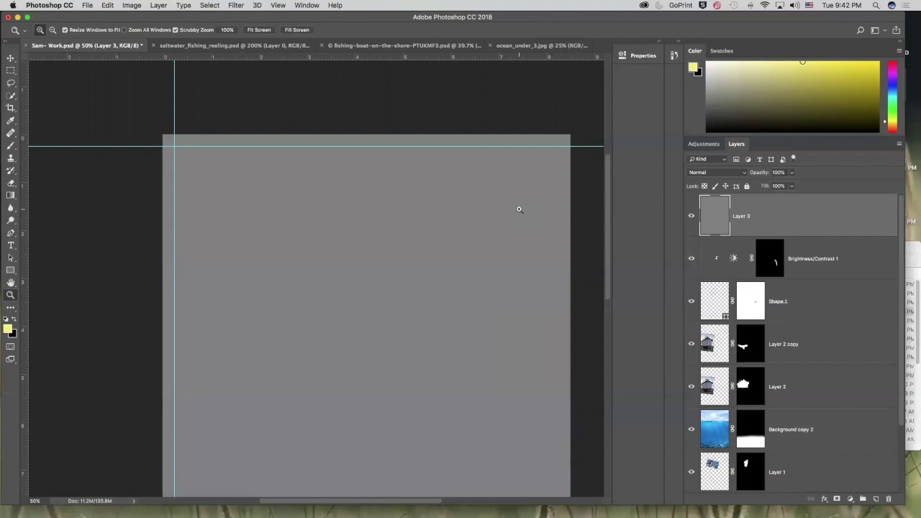
right_click(776, 215)
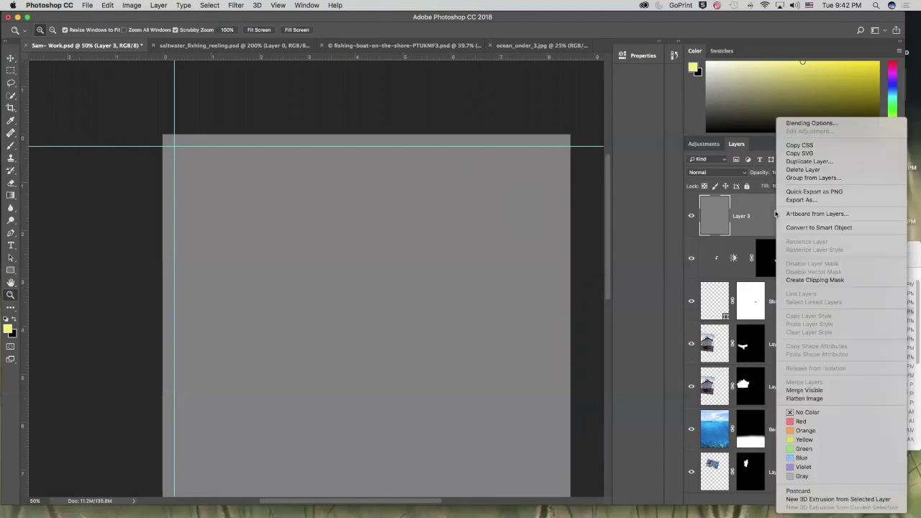
left_click(830, 228)
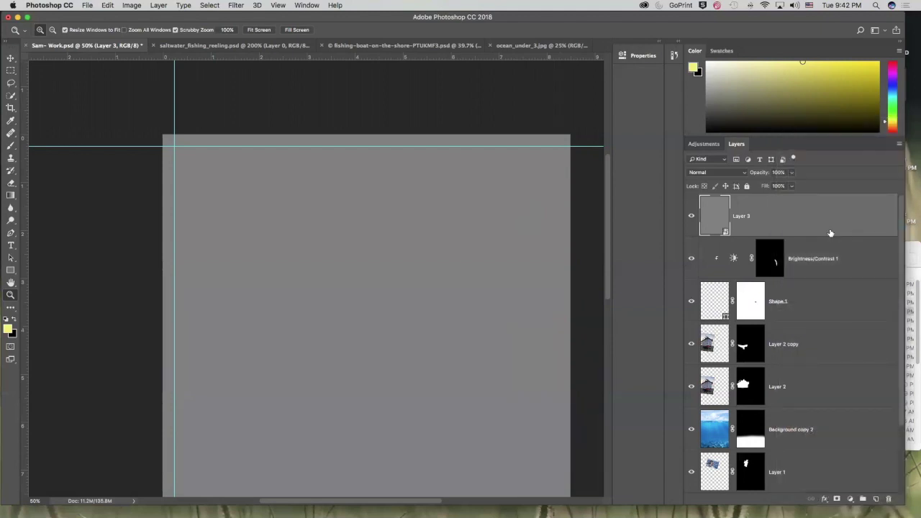
Apply Add Noise to the gray layer at 30.68% with Gaussian distribution and Monochromatic enabled
left_click(237, 5)
mouse_move(279, 148)
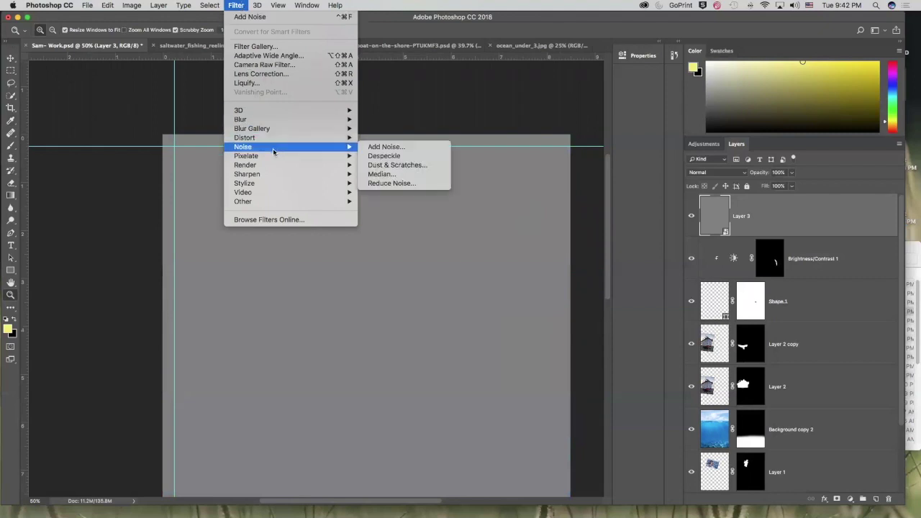
left_click(368, 147)
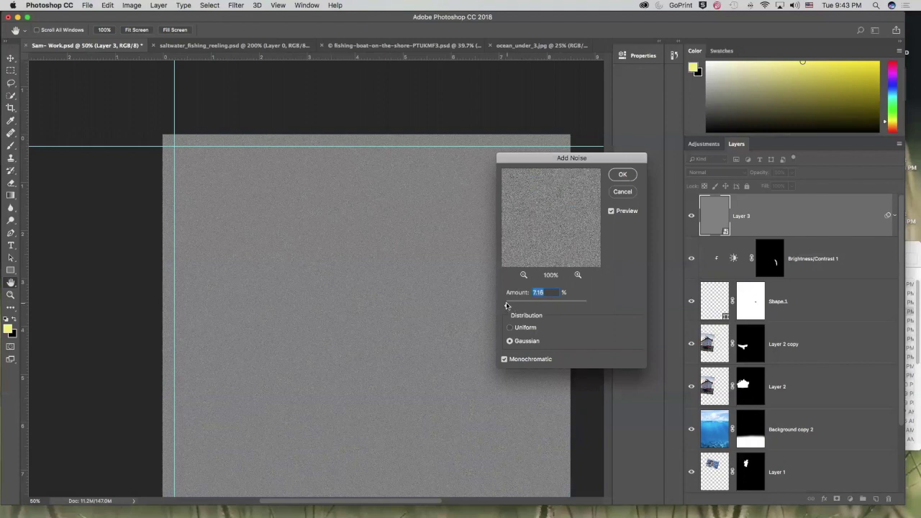
left_click_drag(508, 306, 512, 306)
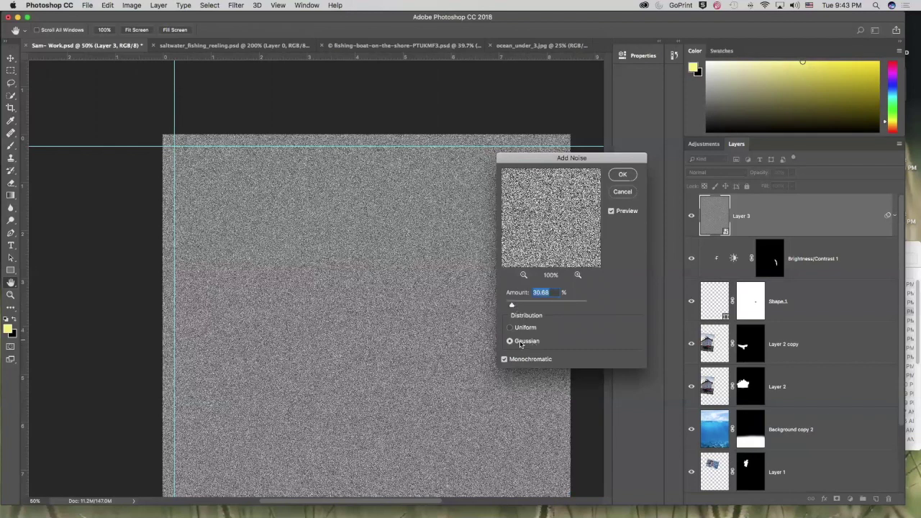
left_click(505, 360)
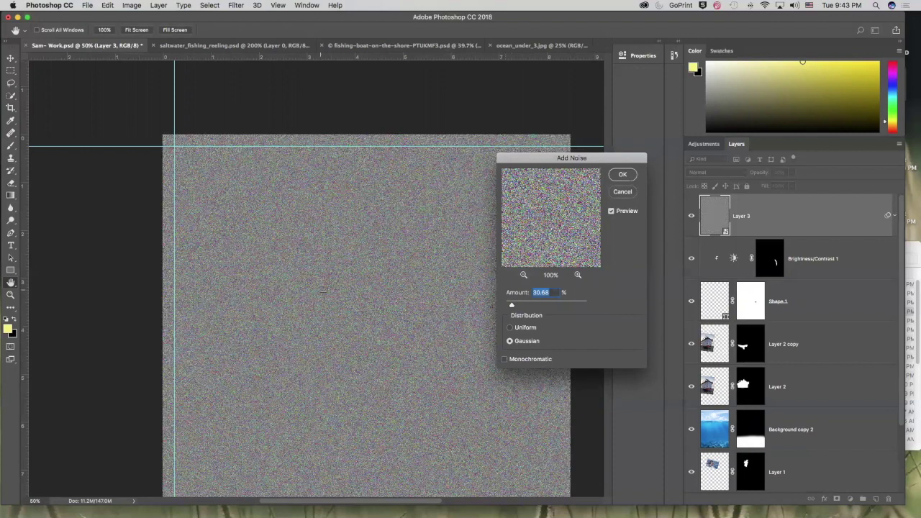
left_click(505, 359)
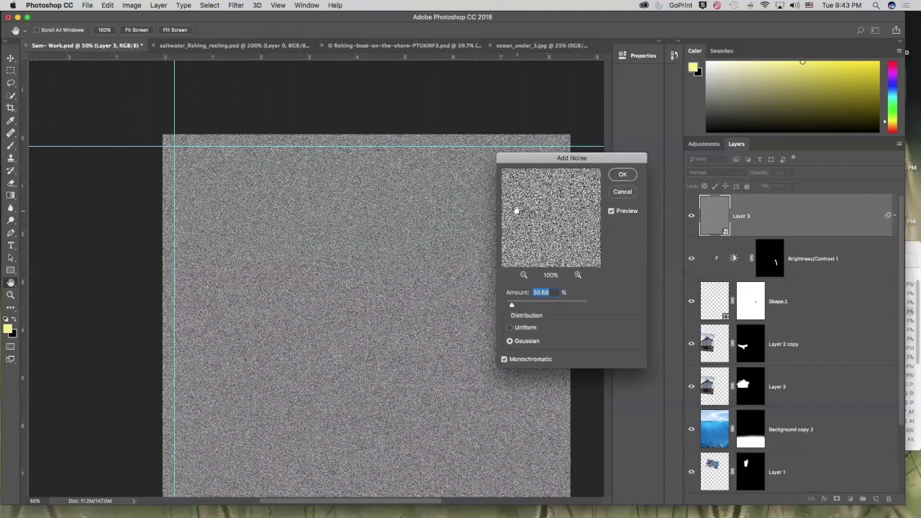
left_click(623, 174)
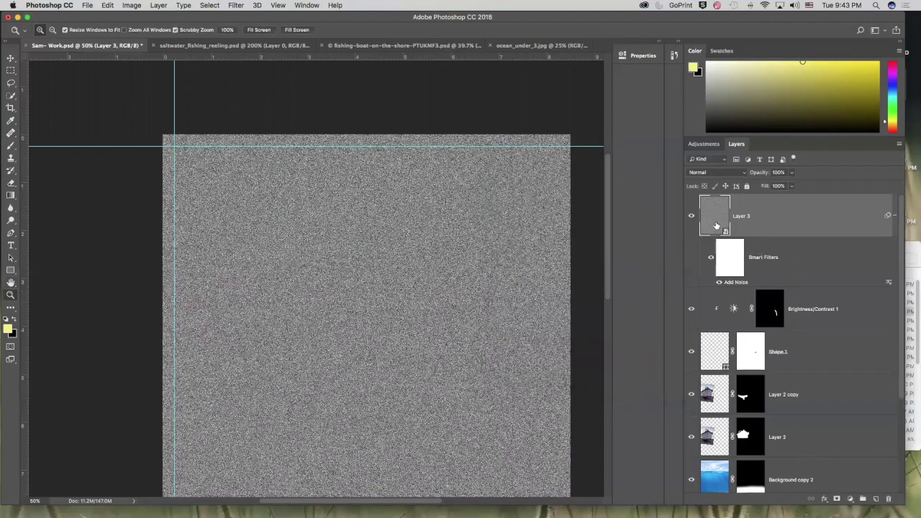
Set Layer 3's blend mode to Overlay and show the fisherman at 100%
left_click(708, 173)
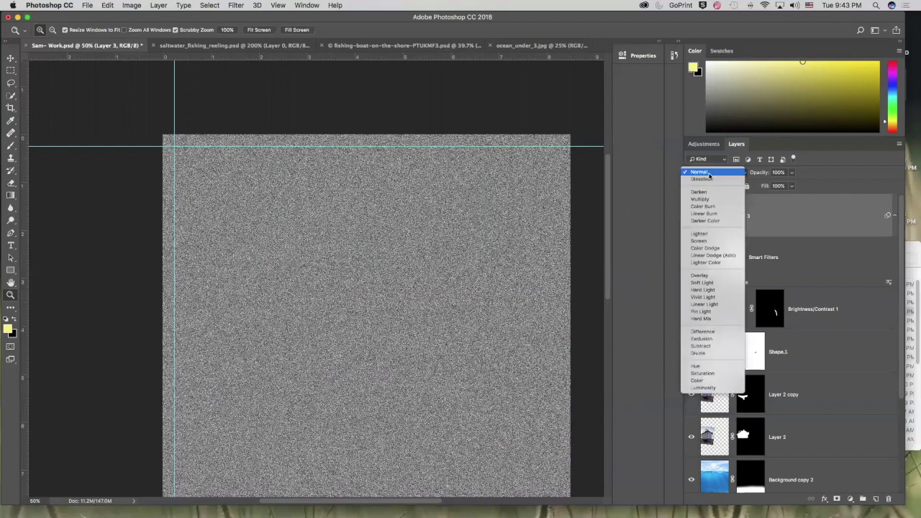
left_click(713, 276)
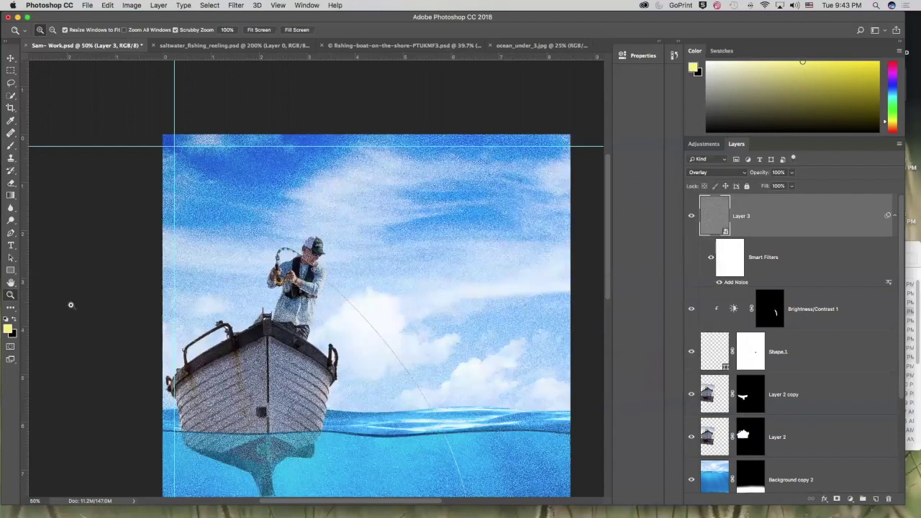
left_click(335, 245)
left_click(287, 269)
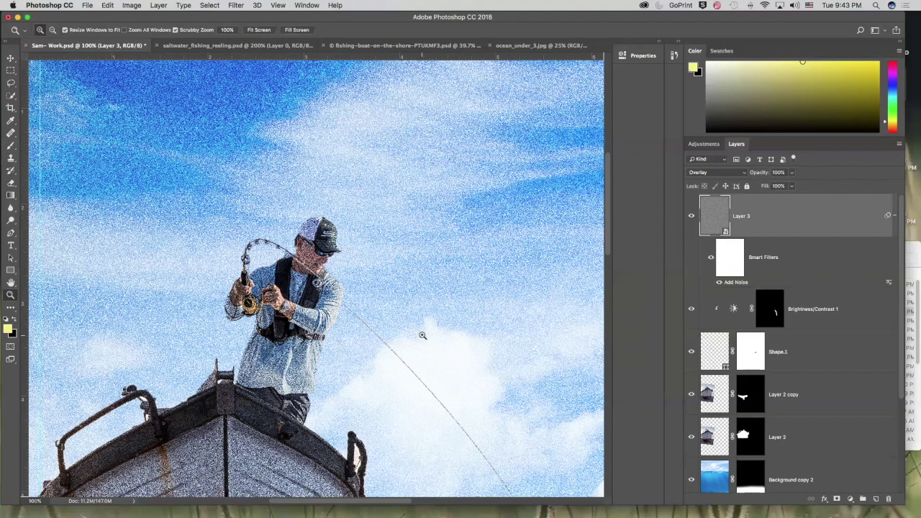
Reopen Layer 3's Add Noise smart filter and lower the amount to 4.80%
double_click(736, 283)
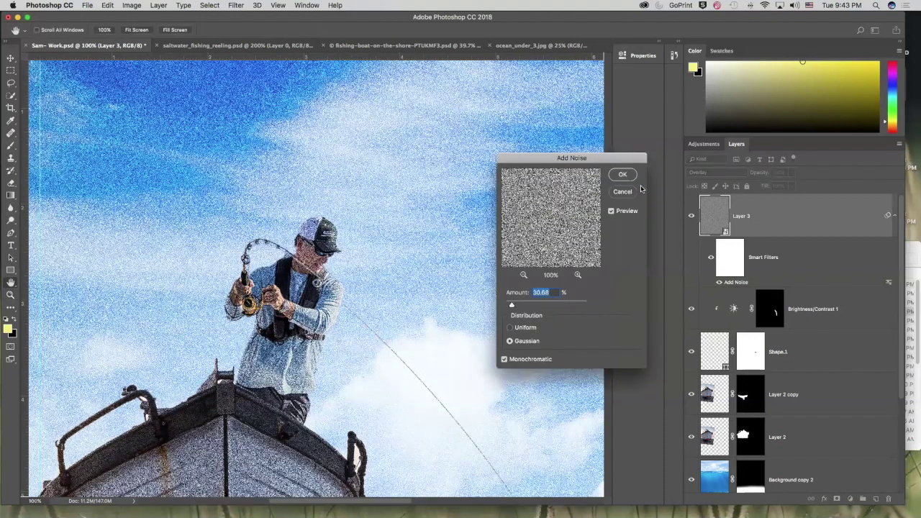
left_click_drag(603, 159, 664, 244)
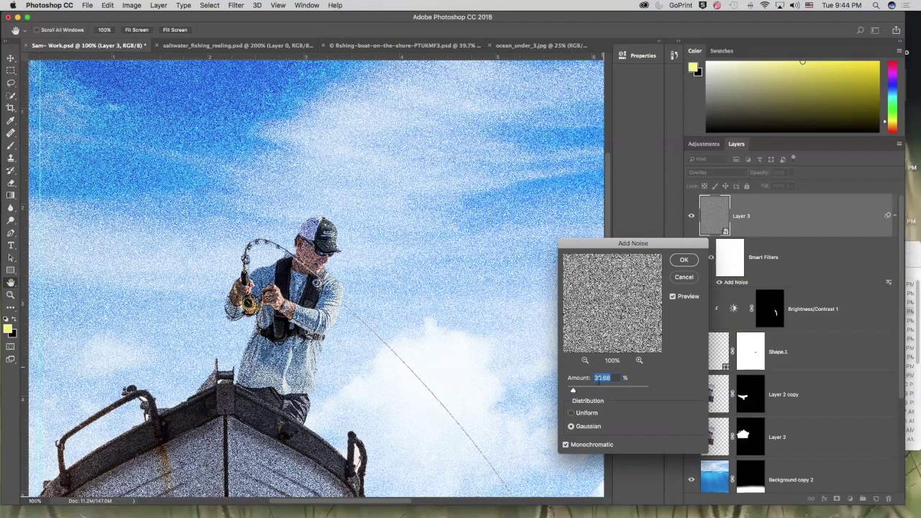
left_click_drag(573, 391, 572, 391)
left_click_drag(572, 391, 569, 392)
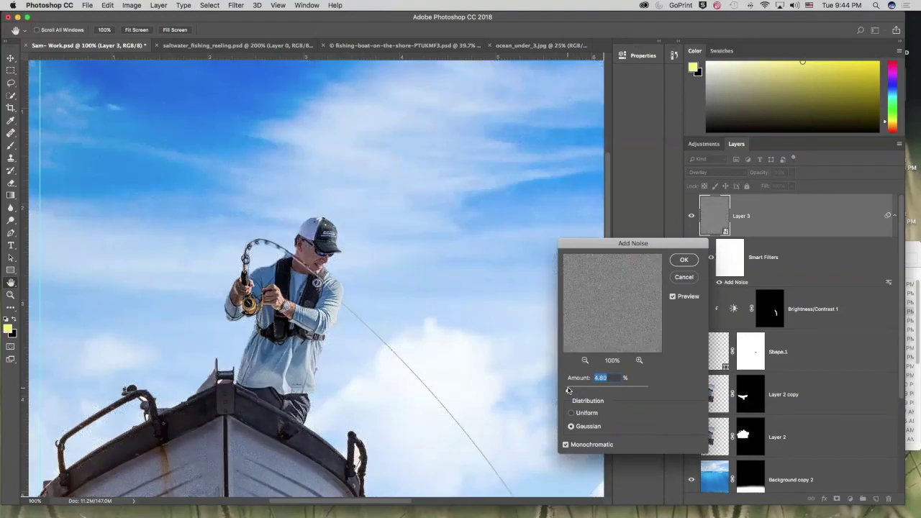
Compare the fisherman close up with and without the noise preview, and apply the revised filter
key("super+equal")
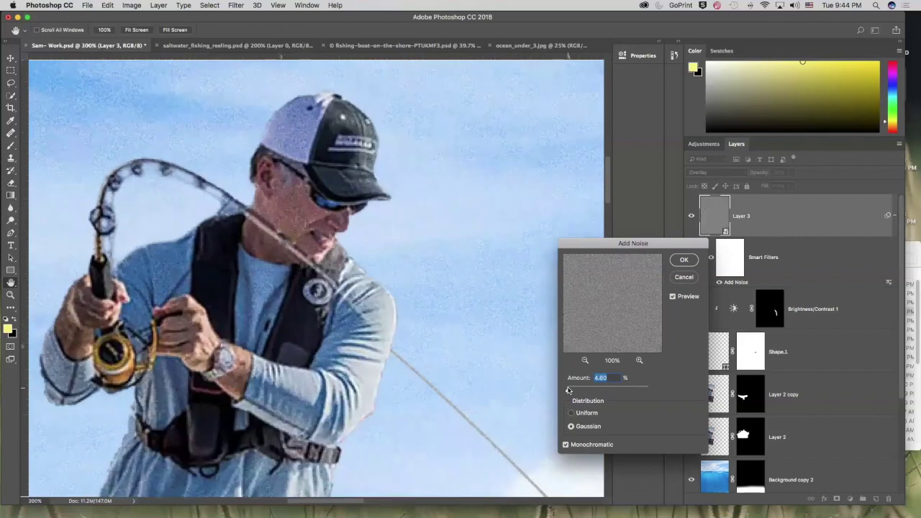
left_click(672, 297)
key("super+equal")
left_click(672, 297)
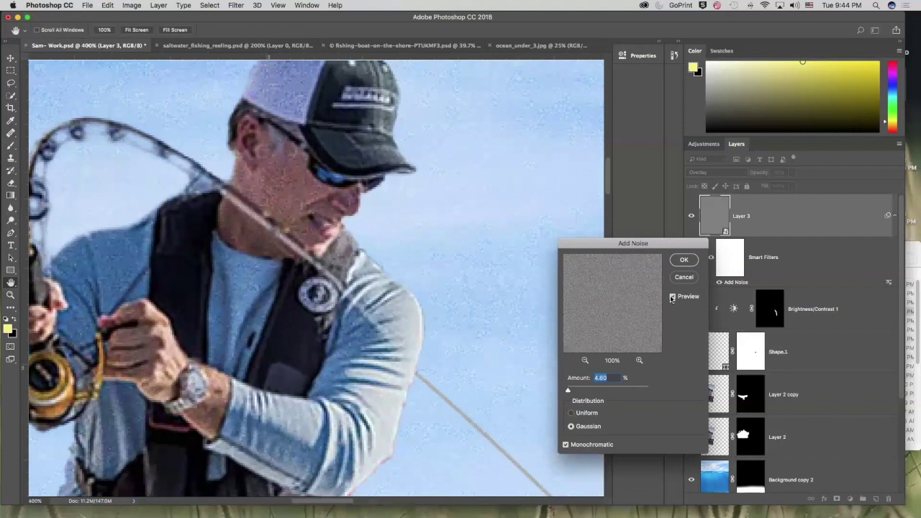
left_click(672, 297)
left_click(672, 297)
left_click(681, 261)
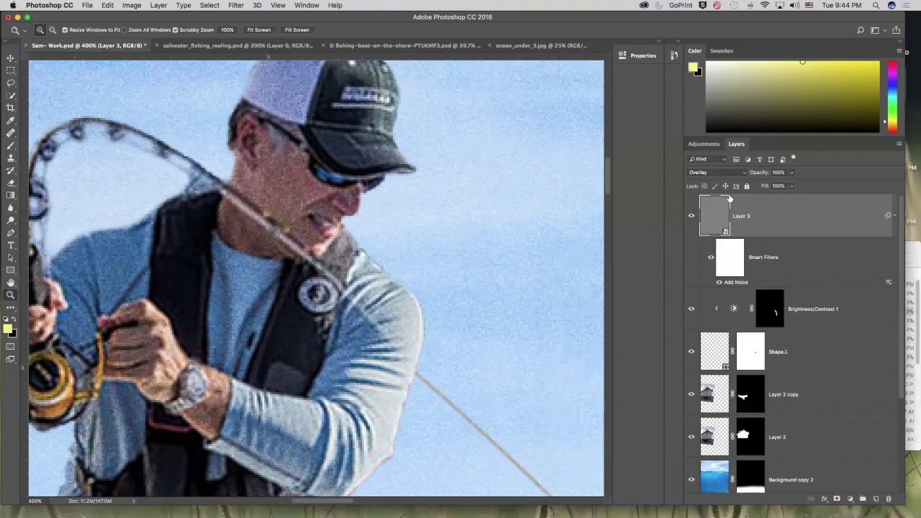
Examine the noise grain close up on the boat's bow and side rail, and then across the whole composition
key("super+minus")
key("super+minus")
key("super+minus")
key("super+minus")
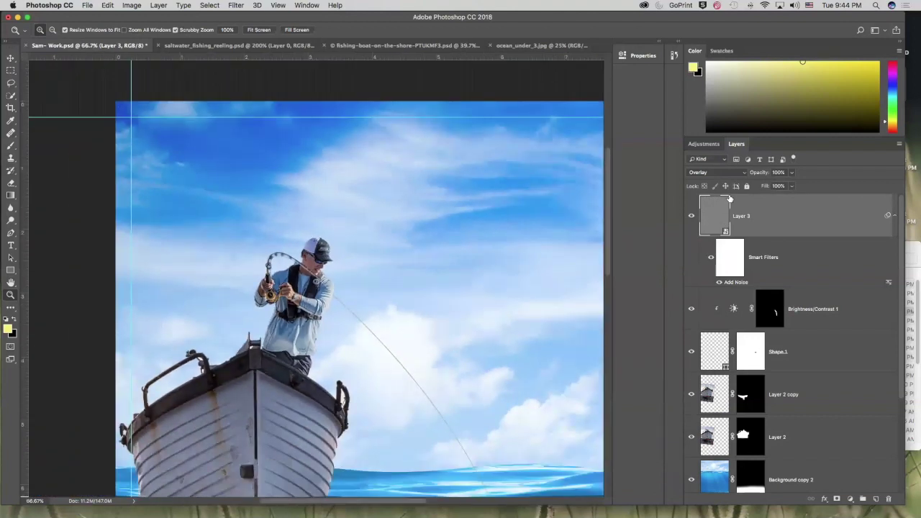
left_click(276, 400)
left_click(276, 400)
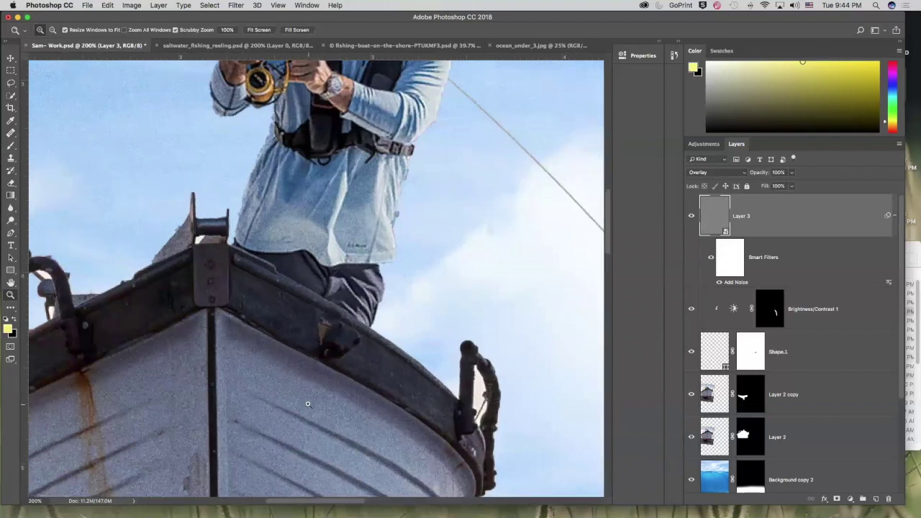
left_click(307, 403)
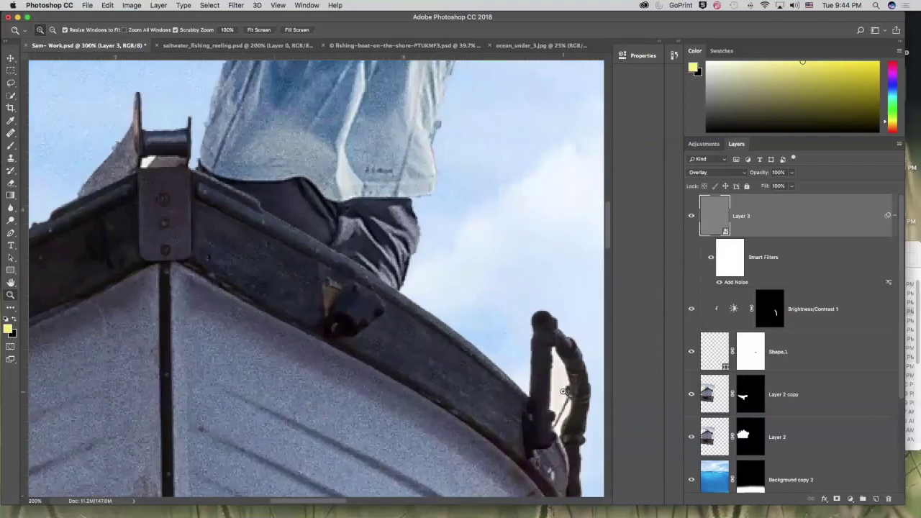
left_click(564, 415)
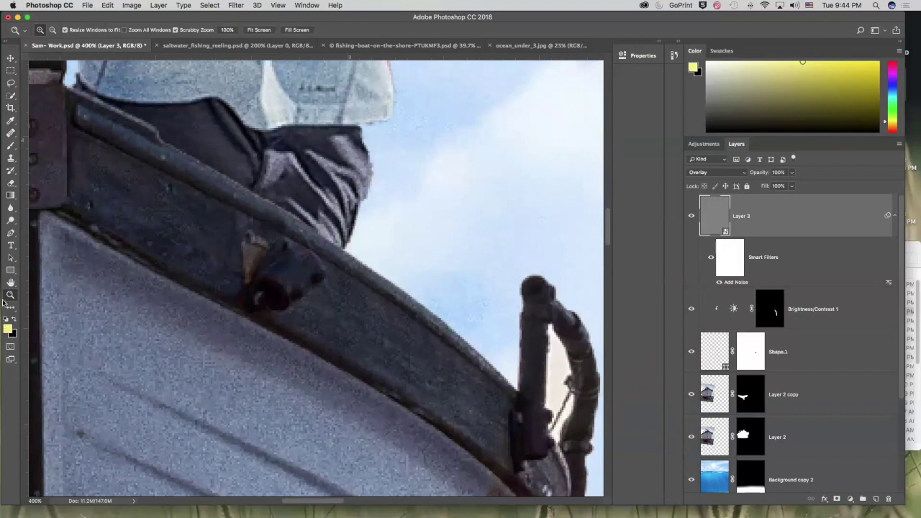
double_click(11, 283)
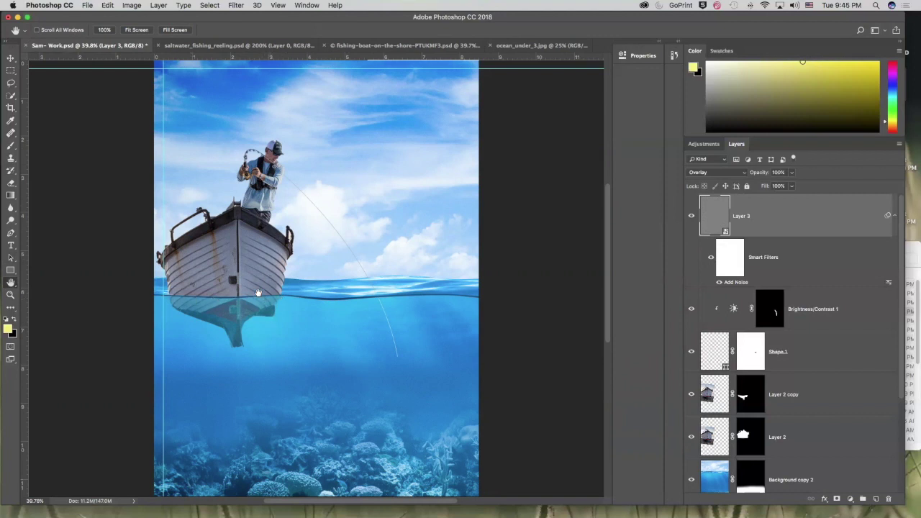
Examine the fisherman and boat hull at 200%, make Layer 2 copy active, and toggle Layer 2's visibility off and on
left_click(11, 295)
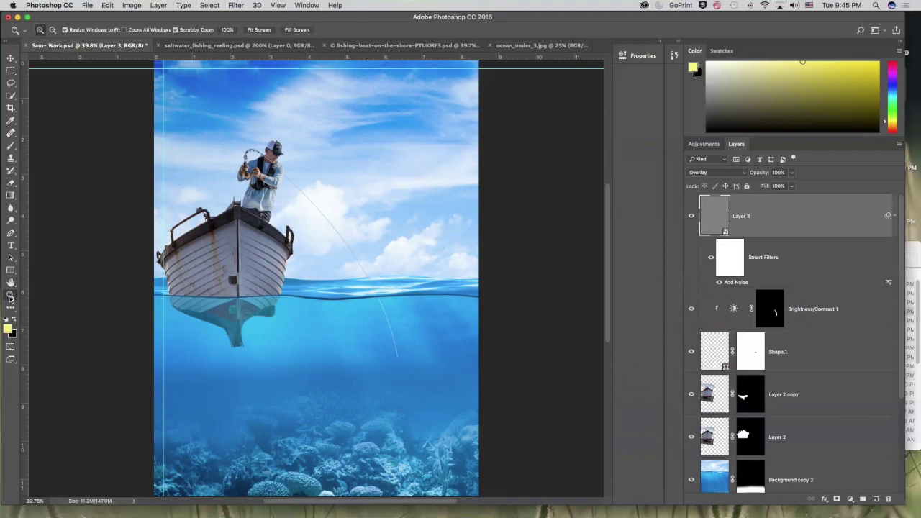
left_click(259, 203)
left_click(259, 183)
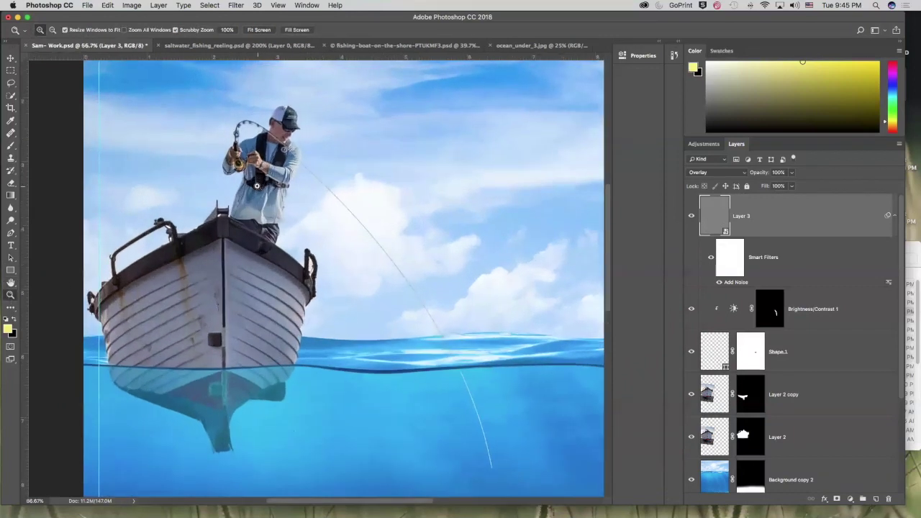
left_click(259, 184)
left_click(259, 186)
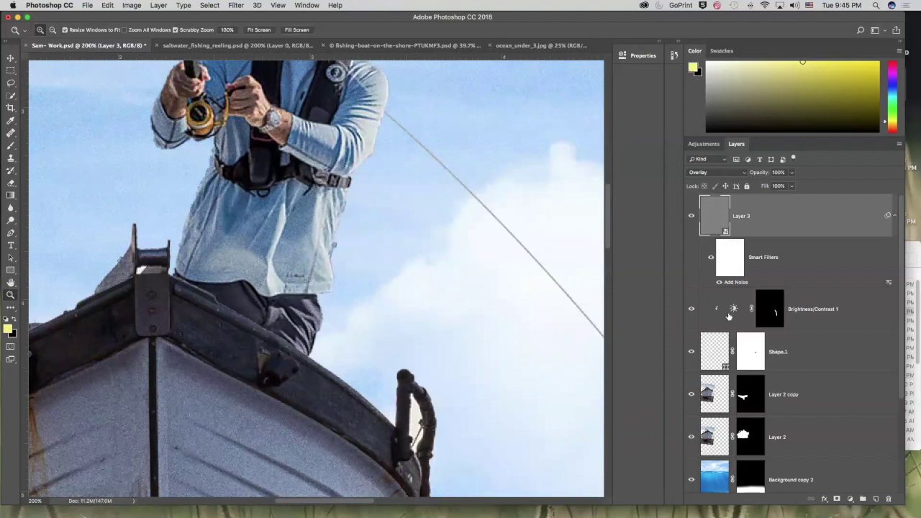
left_click_drag(348, 378, 590, 350)
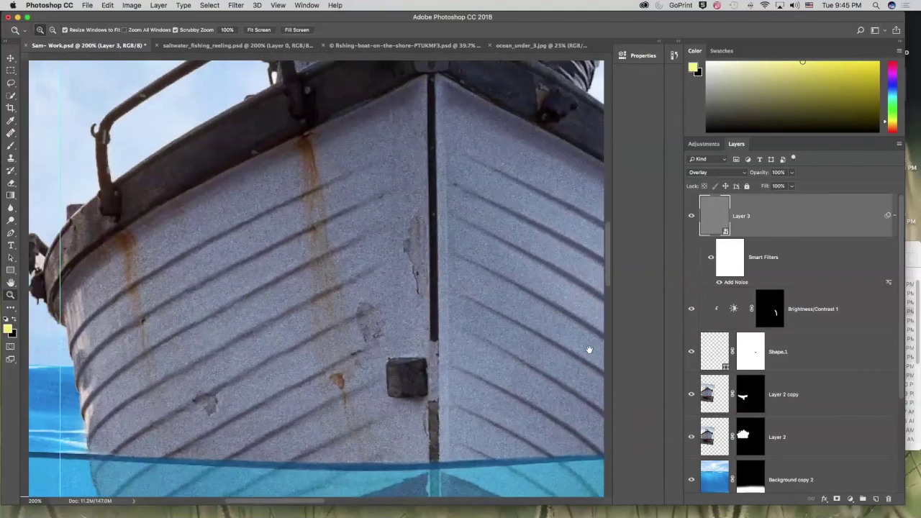
left_click(692, 400)
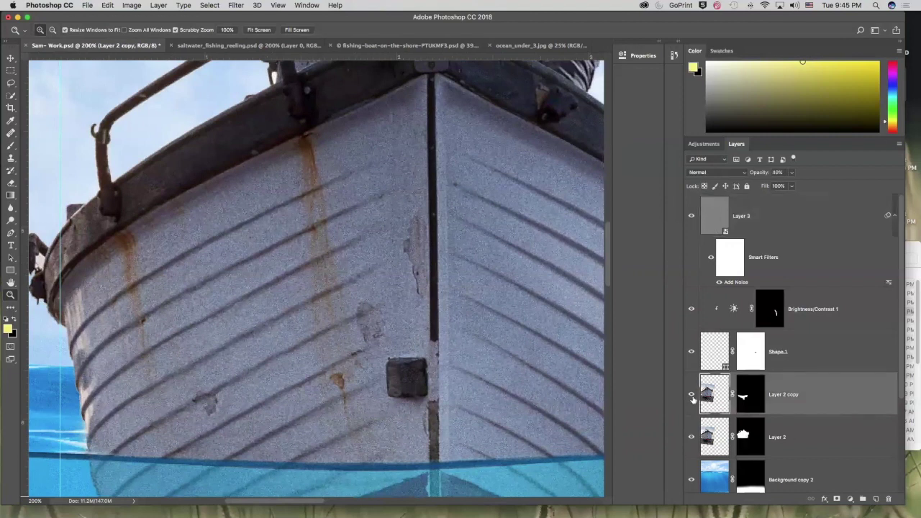
left_click(691, 437)
left_click(692, 437)
left_click_drag(485, 235, 511, 216)
key("super+r")
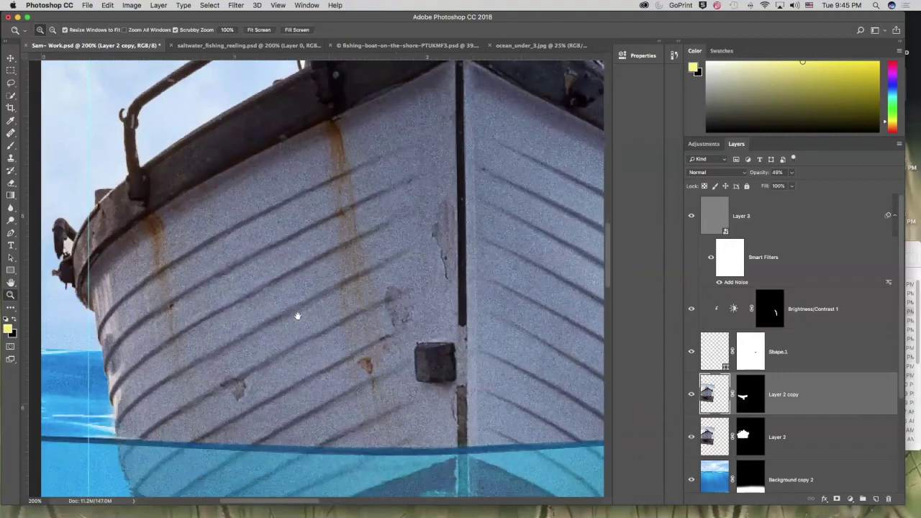
left_click(165, 246)
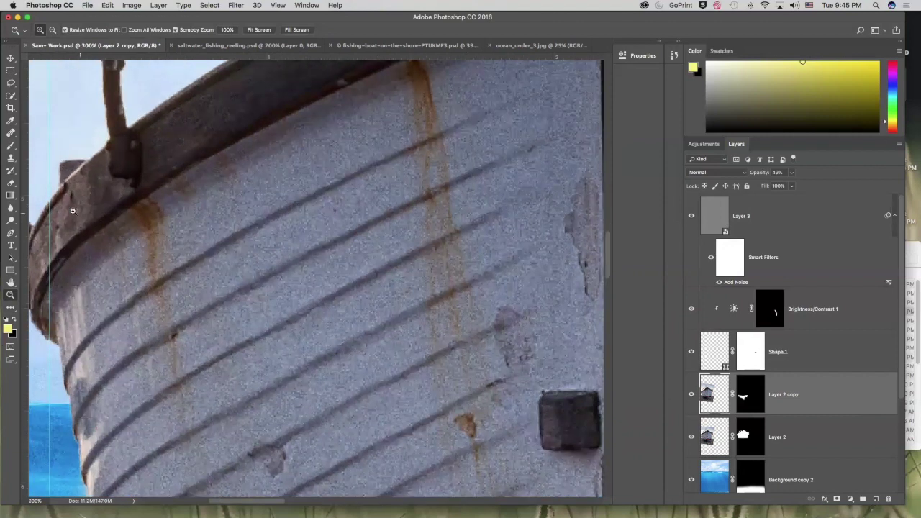
left_click(12, 184)
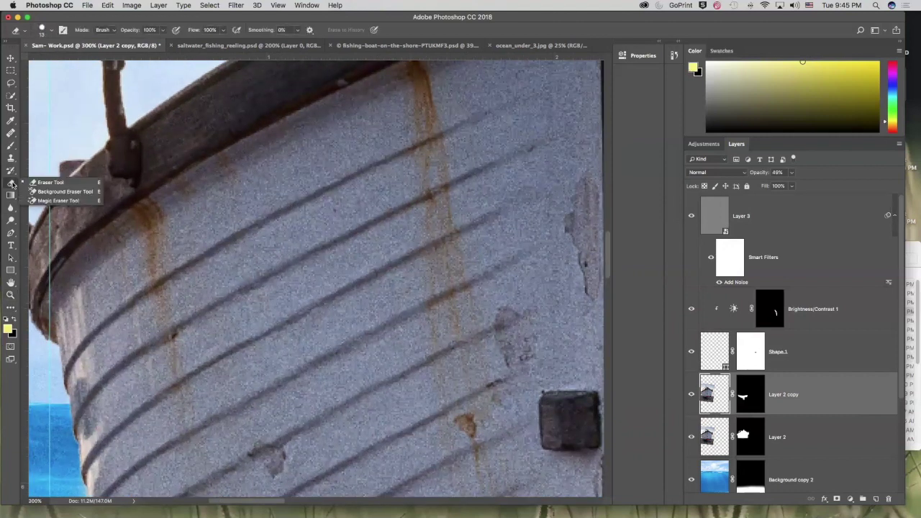
left_click(9, 134)
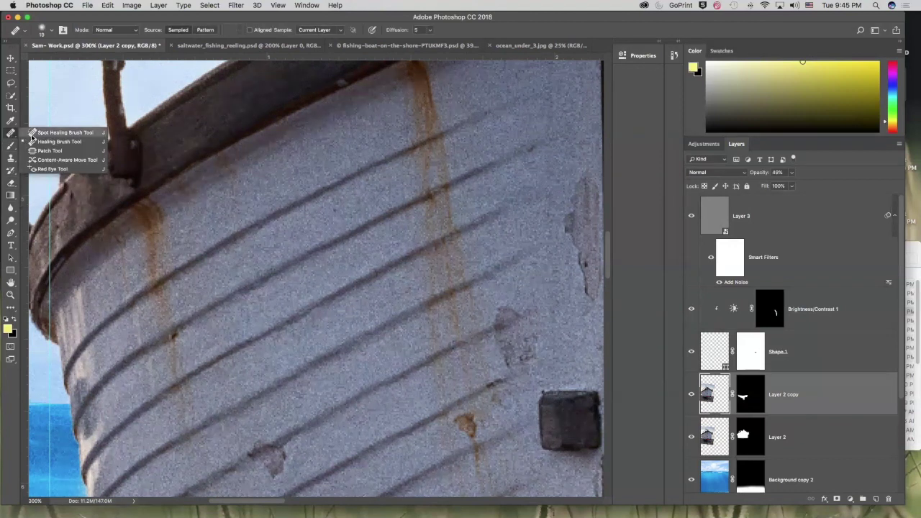
left_click(35, 133)
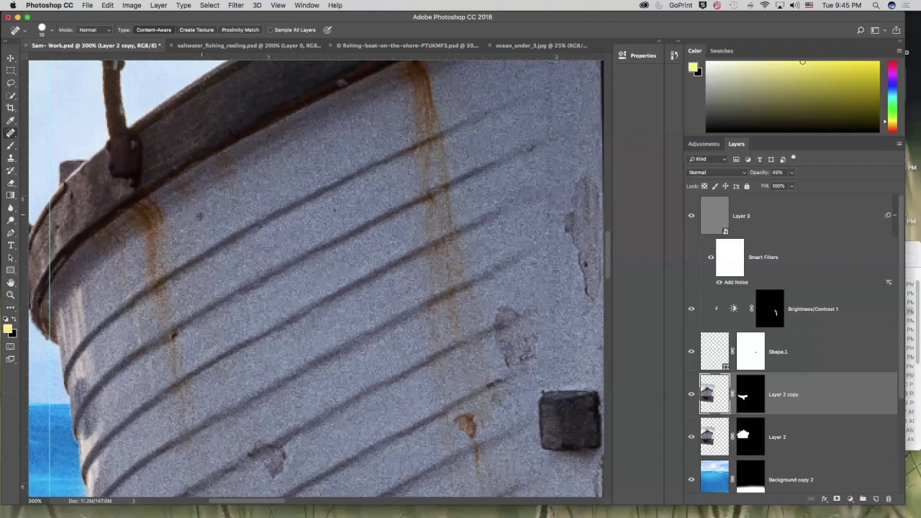
left_click(196, 228, "alt")
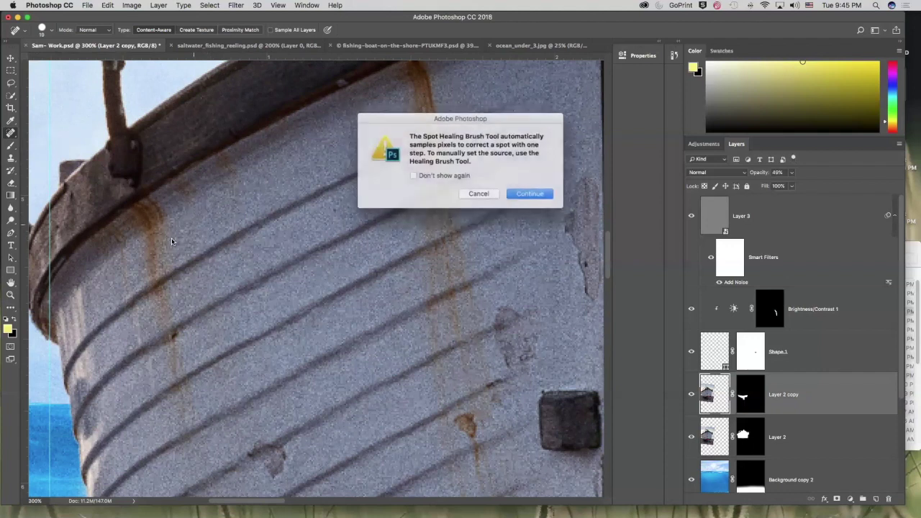
left_click(478, 193)
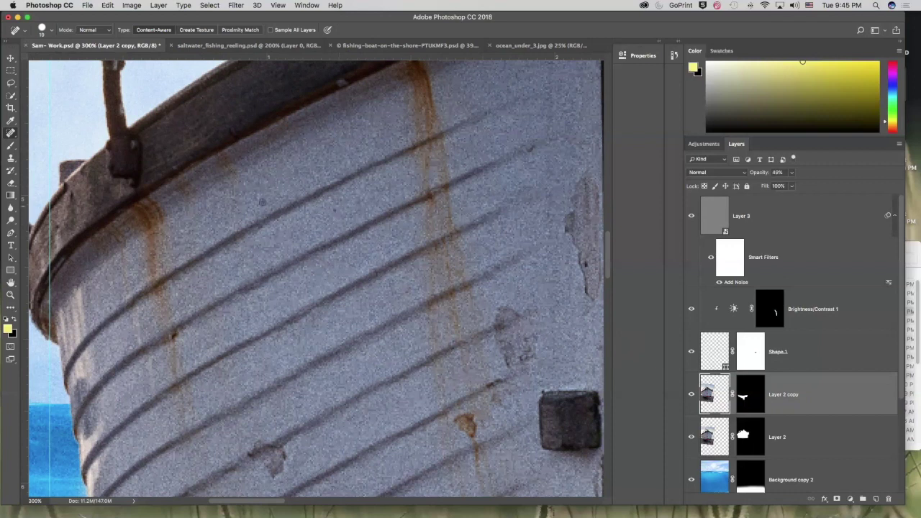
left_click(195, 218, "alt")
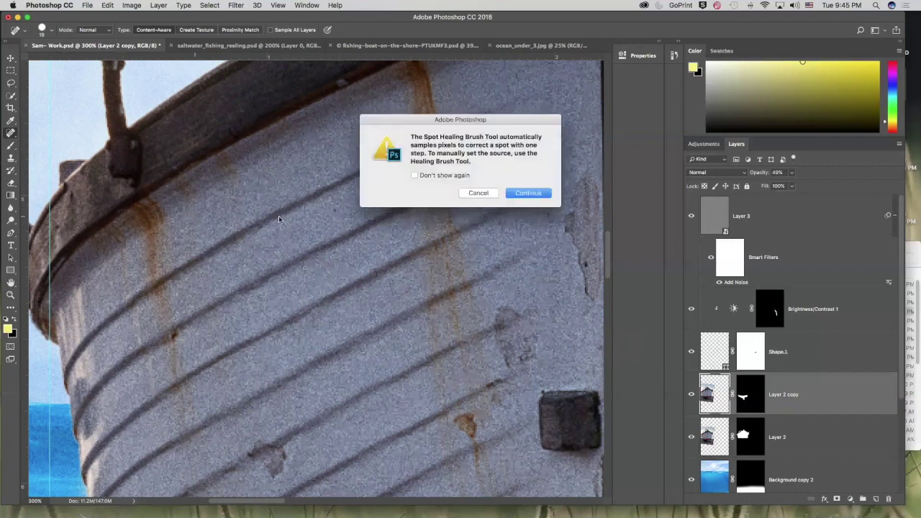
left_click(480, 193)
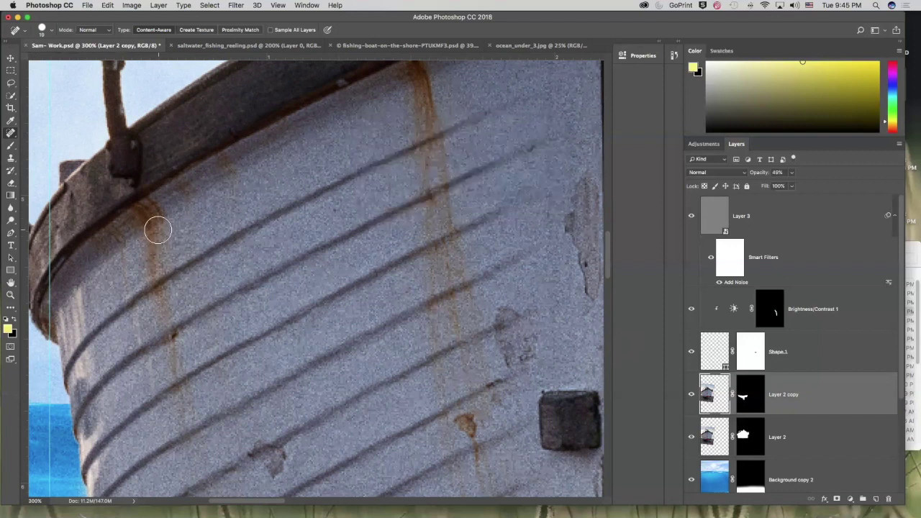
left_click(138, 259)
left_click(541, 177)
Switch from the Spot Healing Brush to the regular Healing Brush for retouching the hull with sampled paint
left_click(10, 133)
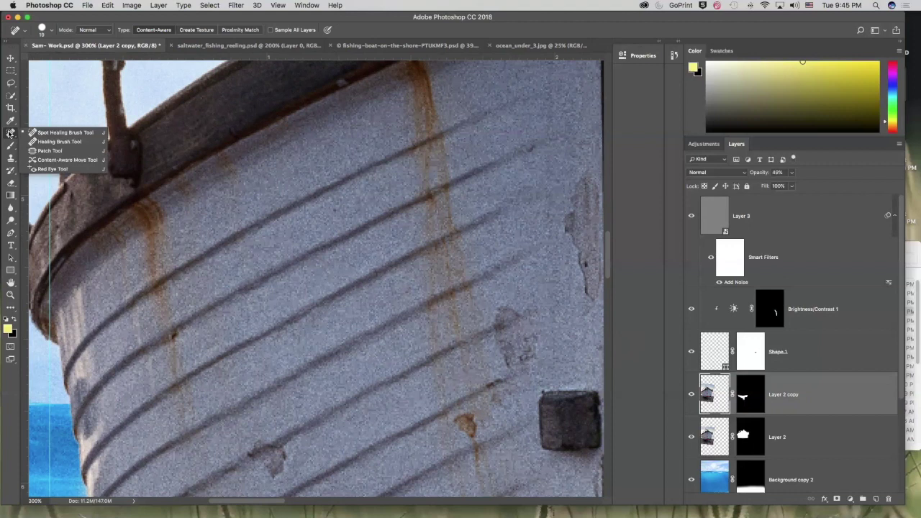
left_click(59, 142)
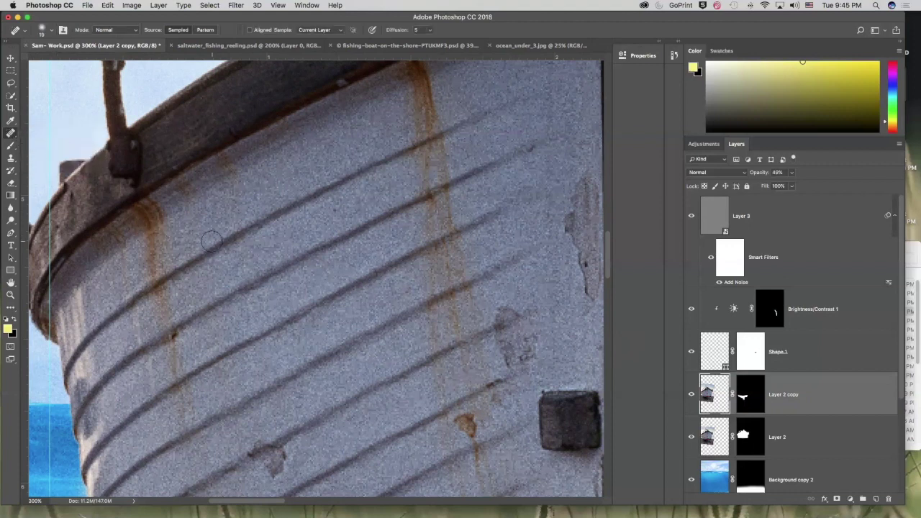
left_click(11, 133)
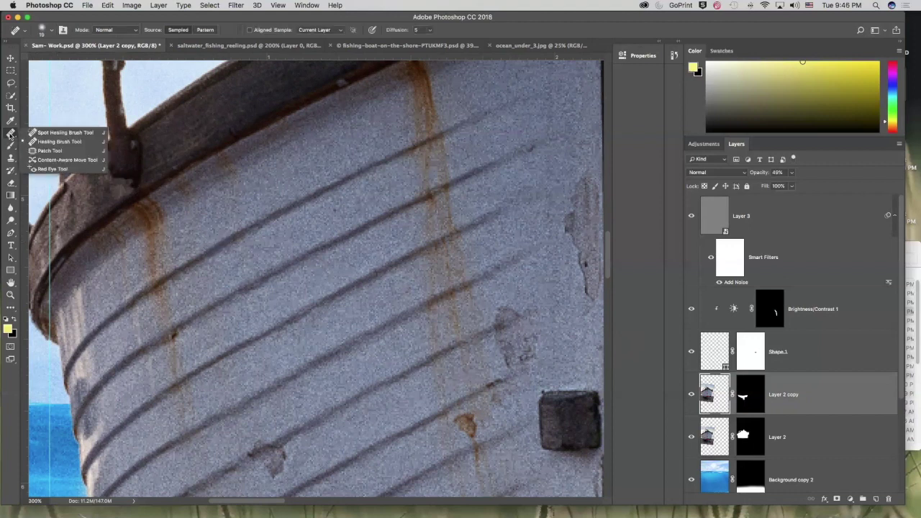
left_click(53, 143)
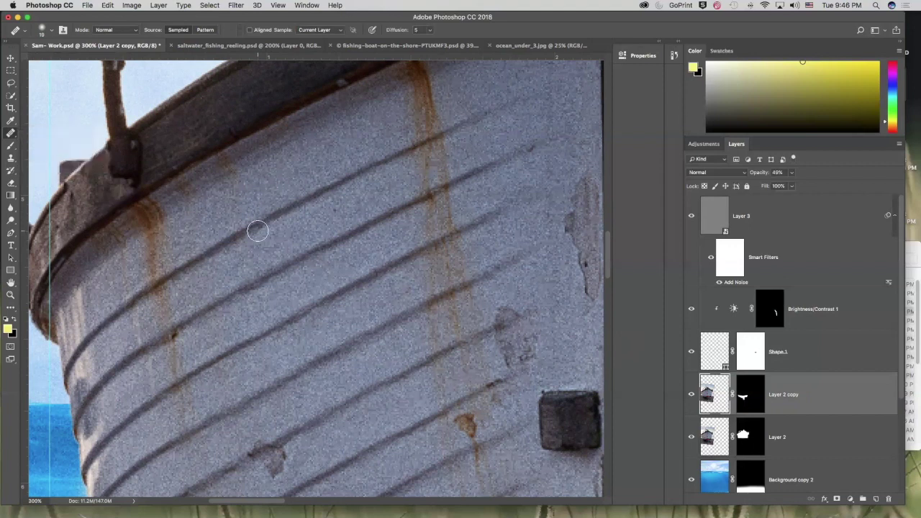
left_click(11, 134)
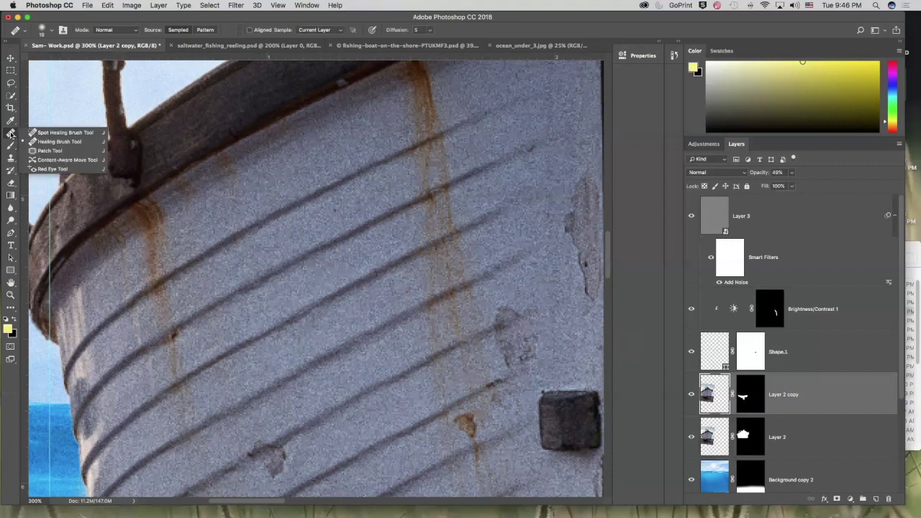
left_click(60, 142)
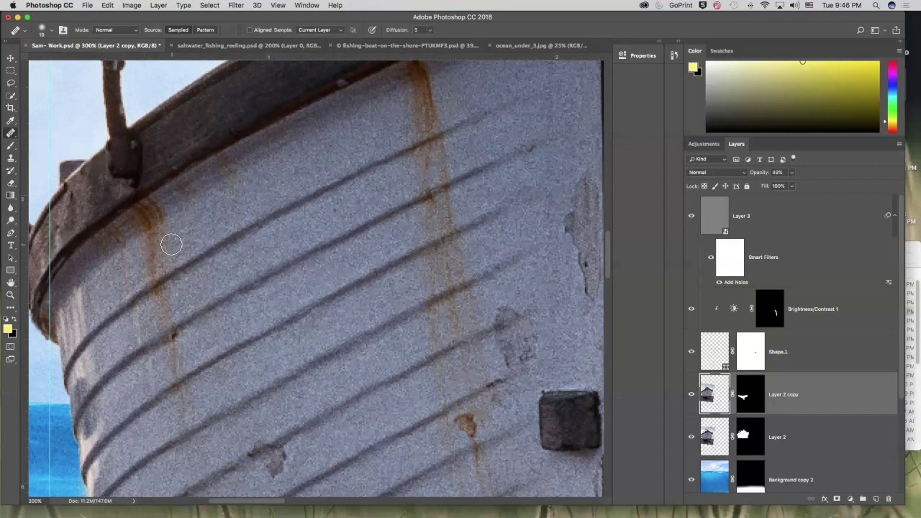
Toggle Layer 2 copy and Layer 2 off and on to find the upper hull's layer, and make Layer 2 active
left_click(691, 394)
left_click(692, 394)
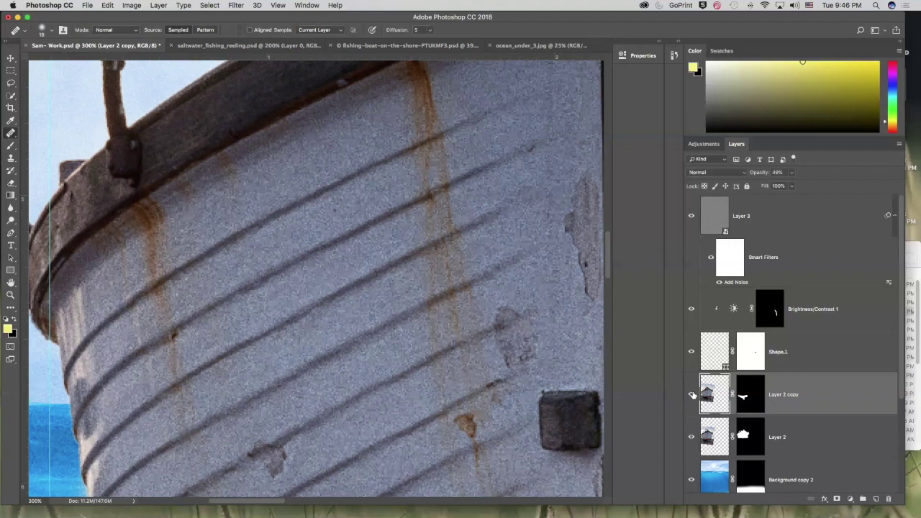
left_click(692, 437)
left_click(692, 437)
left_click(792, 436)
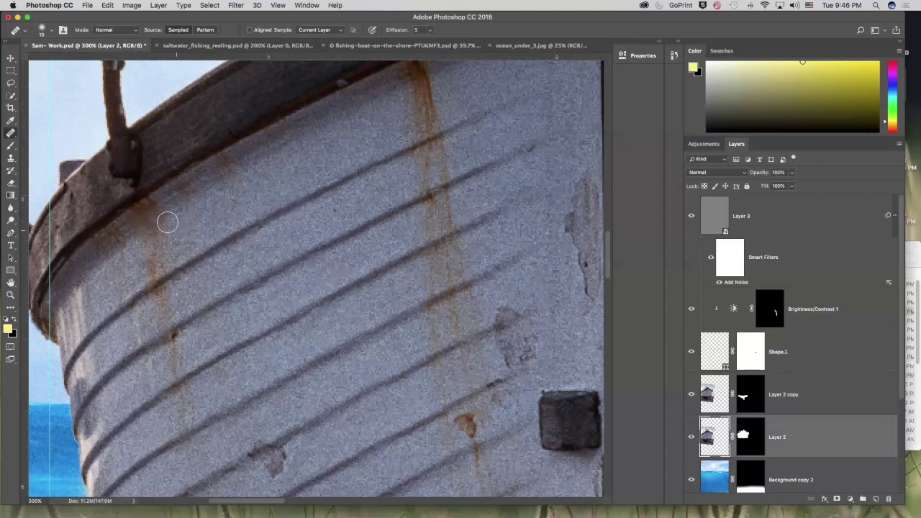
Heal the rust stains on the upper hull just below the rail, using clean paint sampled nearby
left_click(290, 161, "alt")
left_click_drag(246, 156, 215, 171)
mouse_move(398, 123)
left_mouse_down()
mouse_move(431, 90)
mouse_move(414, 99)
mouse_move(432, 71)
mouse_move(393, 84)
left_mouse_up()
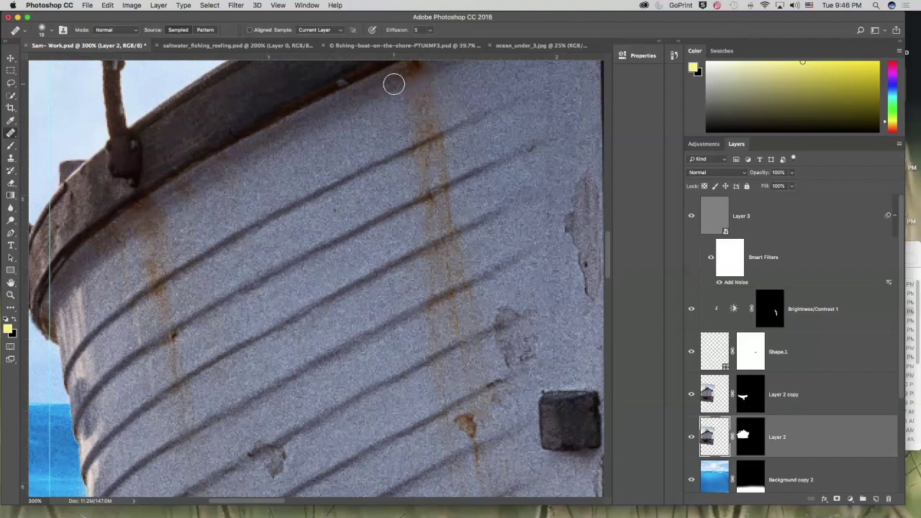
mouse_move(405, 154)
left_mouse_down()
mouse_move(426, 145)
mouse_move(379, 162)
mouse_move(434, 138)
left_mouse_up()
Switch to the Clone Stamp, reduce its brush size to 35, and undo the oversized test stroke across the planks
left_click(11, 159)
left_click_drag(321, 174, 357, 181)
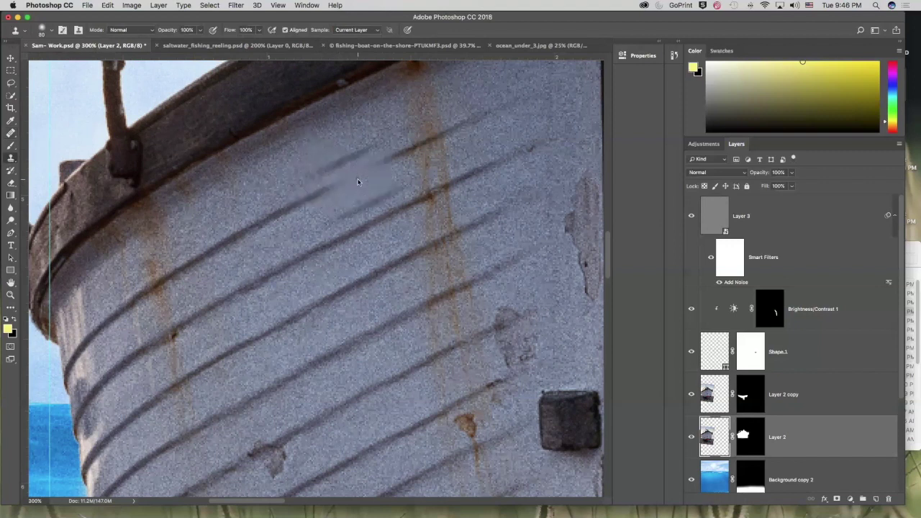
key("bracketleft")
key("bracketleft")
key("bracketleft")
key("bracketleft")
key("bracketleft")
key("ctrl+z")
key("ctrl+z")
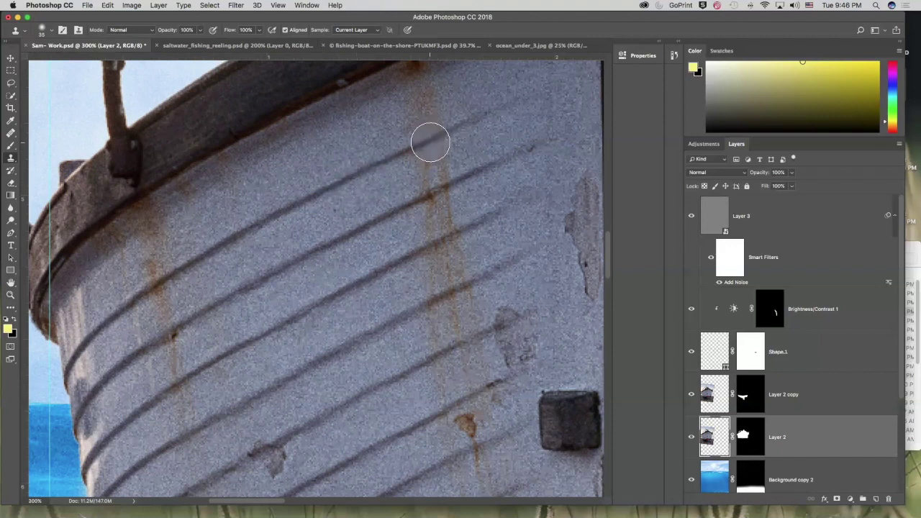
Clone clean planking over the long rust streak nearer the bow, keeping the dark plank lines aligned
mouse_move(431, 142)
left_mouse_down()
mouse_move(405, 161)
mouse_move(419, 156)
mouse_move(434, 123)
left_mouse_up()
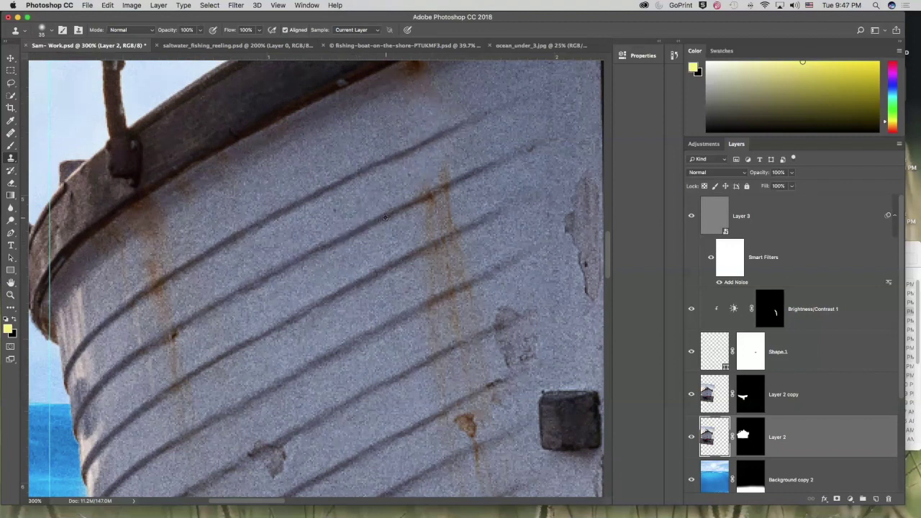
left_click(387, 213, "alt")
mouse_move(432, 189)
left_mouse_down()
mouse_move(417, 210)
mouse_move(444, 200)
mouse_move(404, 229)
mouse_move(424, 255)
mouse_move(452, 236)
mouse_move(417, 259)
mouse_move(428, 273)
mouse_move(454, 266)
mouse_move(438, 302)
mouse_move(415, 315)
mouse_move(461, 293)
left_mouse_up()
left_click(390, 268, "alt")
left_click(384, 330, "alt")
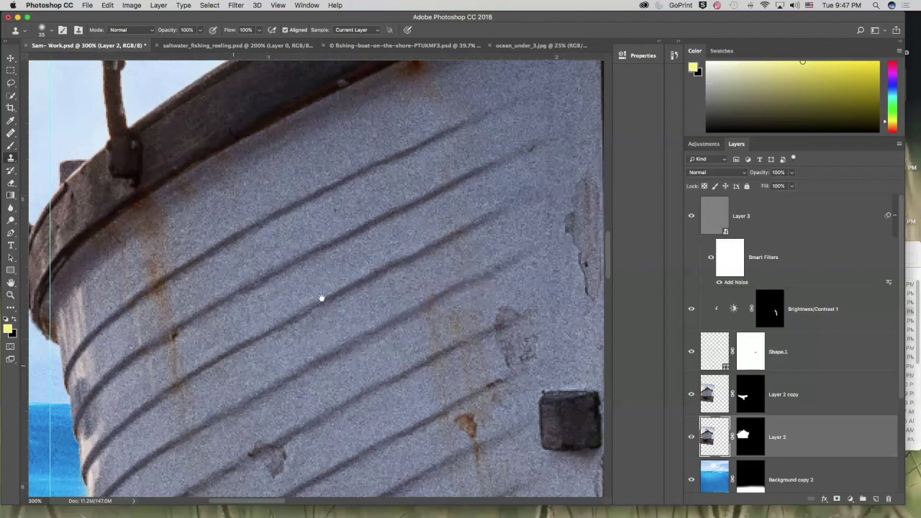
Clone clean planking over the rust streak and rusty spot near the hull's outer edge
left_click_drag(321, 300, 363, 269)
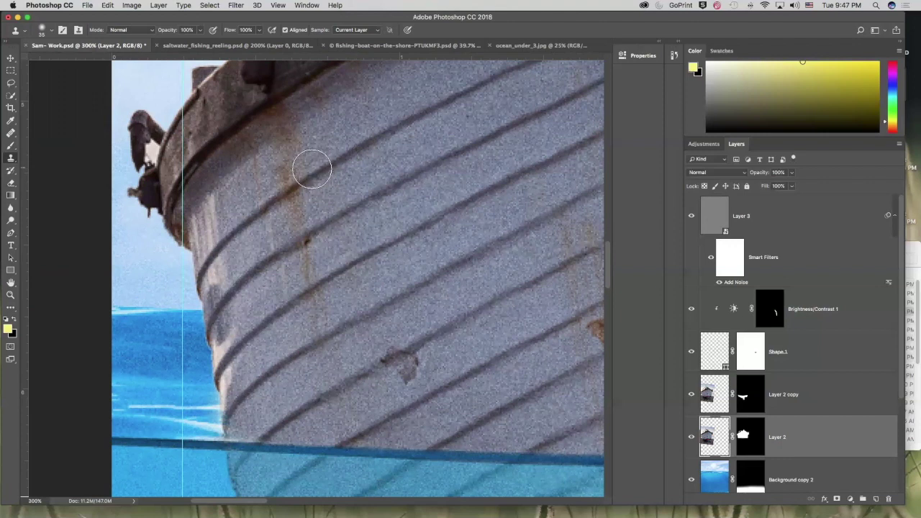
mouse_move(293, 189)
left_mouse_down()
mouse_move(278, 195)
mouse_move(287, 208)
mouse_move(316, 200)
left_mouse_up()
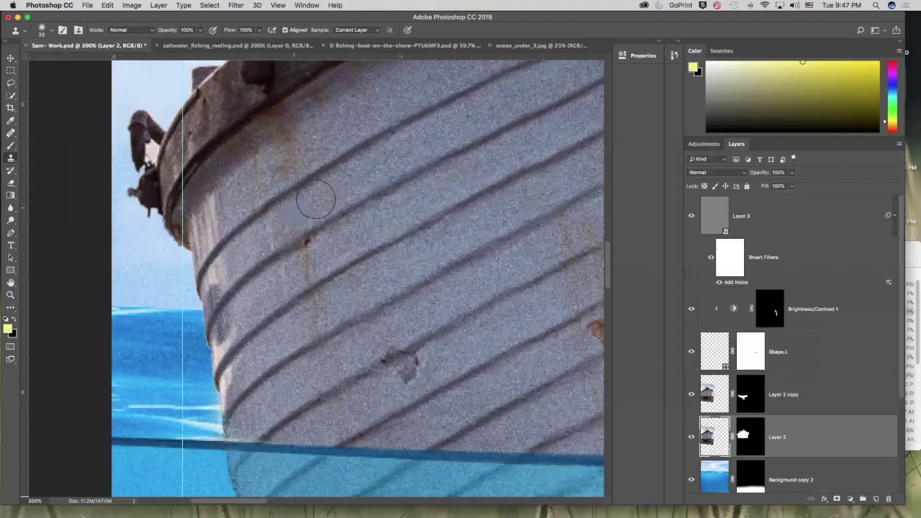
left_click(383, 194, "alt")
mouse_move(298, 237)
left_mouse_down()
mouse_move(309, 237)
mouse_move(297, 267)
left_mouse_up()
Clone planking over the chipped paint patch above the waterline, continuing the dark plank line through it
left_click_drag(442, 354, 397, 252)
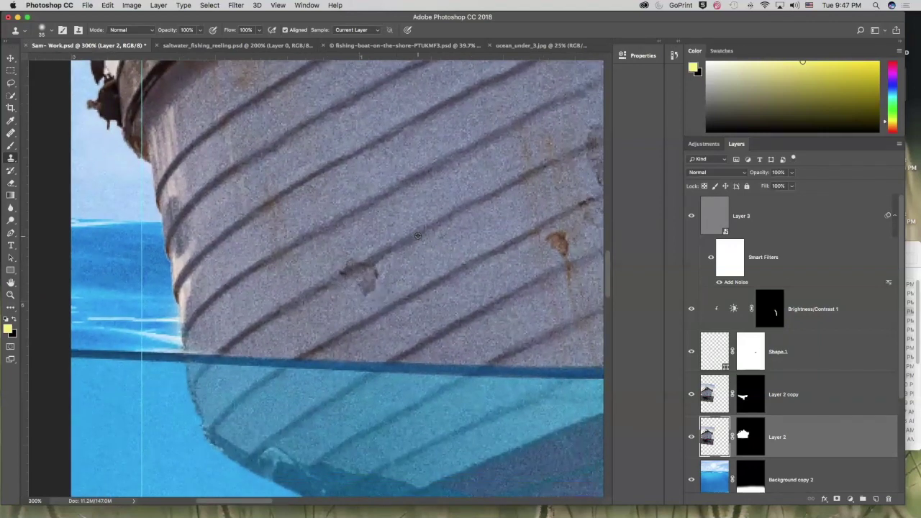
left_click(284, 310, "alt")
left_click_drag(357, 270, 377, 264)
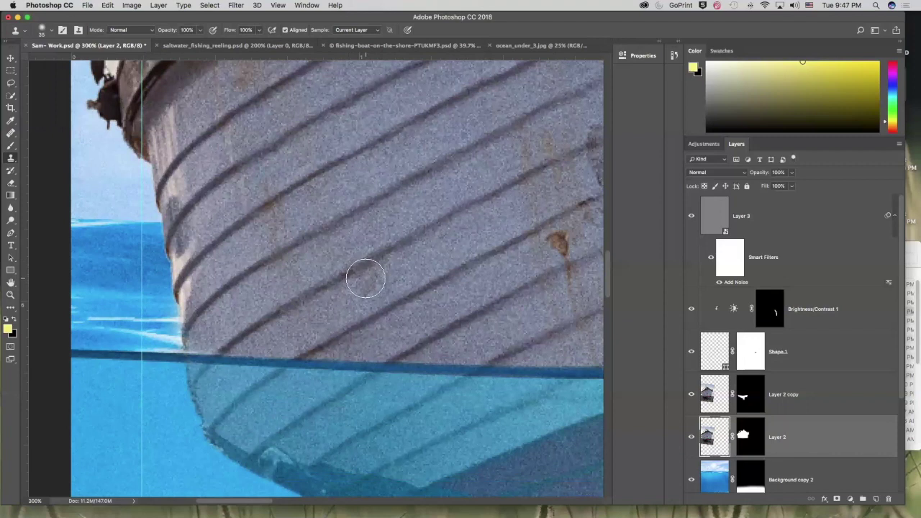
Clone out the flaked paint patch and the rust spot with its drip beside the dark square block
left_click_drag(499, 257, 365, 279)
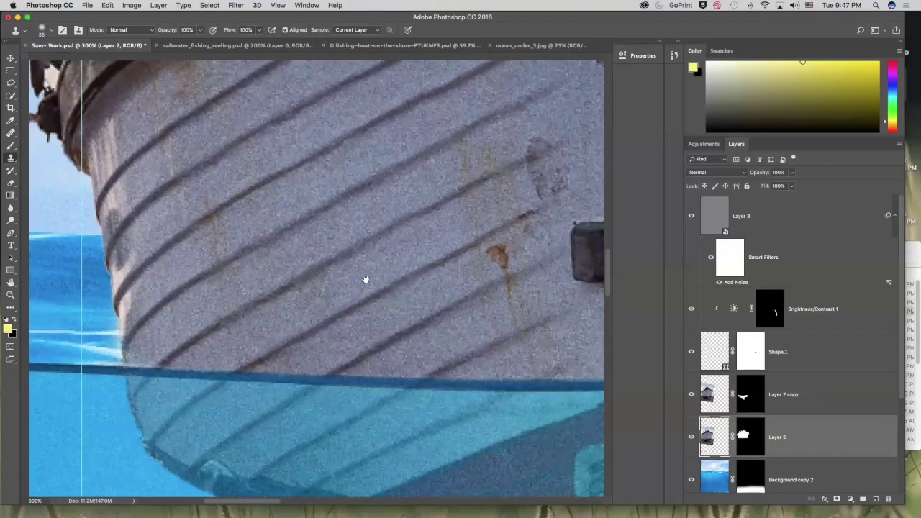
left_click(445, 214, "alt")
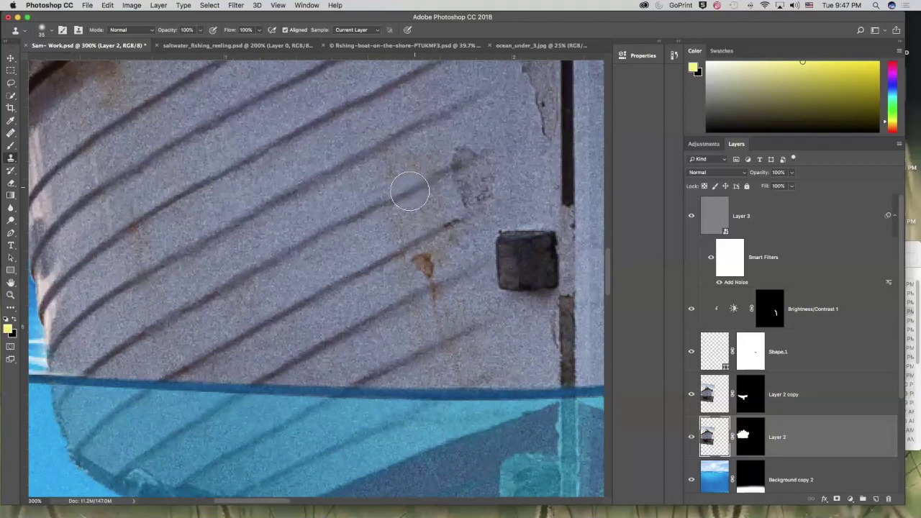
left_click(338, 229, "alt")
left_click_drag(420, 190, 454, 166)
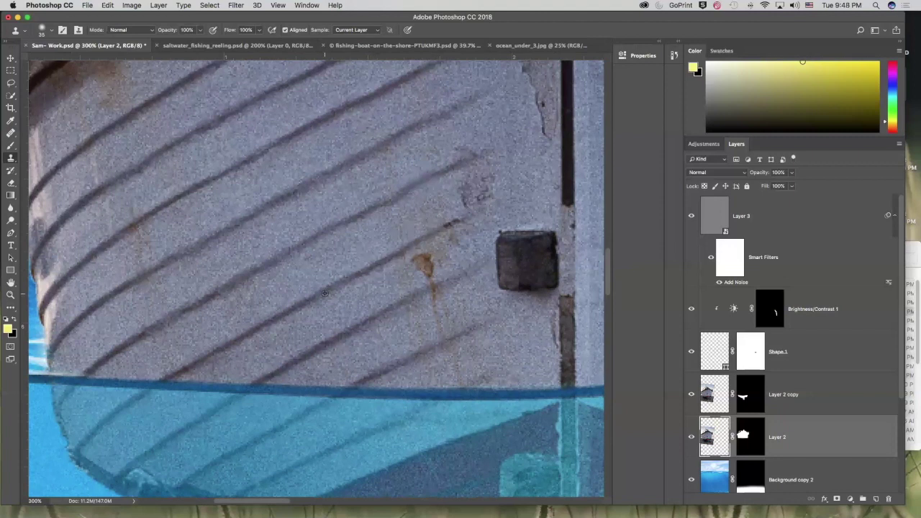
mouse_move(424, 241)
left_mouse_down()
mouse_move(452, 225)
mouse_move(389, 277)
mouse_move(430, 262)
left_mouse_up()
left_click(380, 233, "alt")
Clone clean paint over the peeling strip alongside the bow's dark vertical seam above the square block
mouse_move(472, 193)
left_mouse_down()
mouse_move(494, 180)
mouse_move(475, 264)
mouse_move(439, 330)
mouse_move(404, 362)
left_mouse_up()
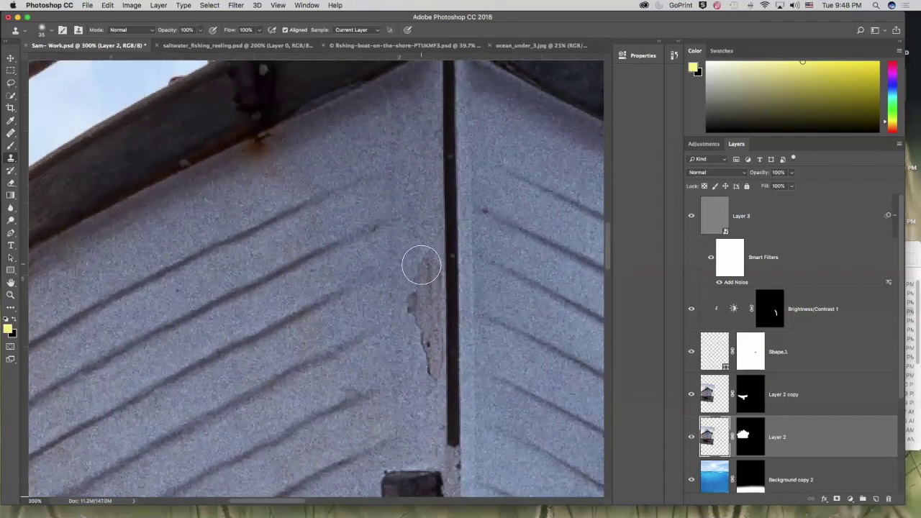
left_click(452, 191)
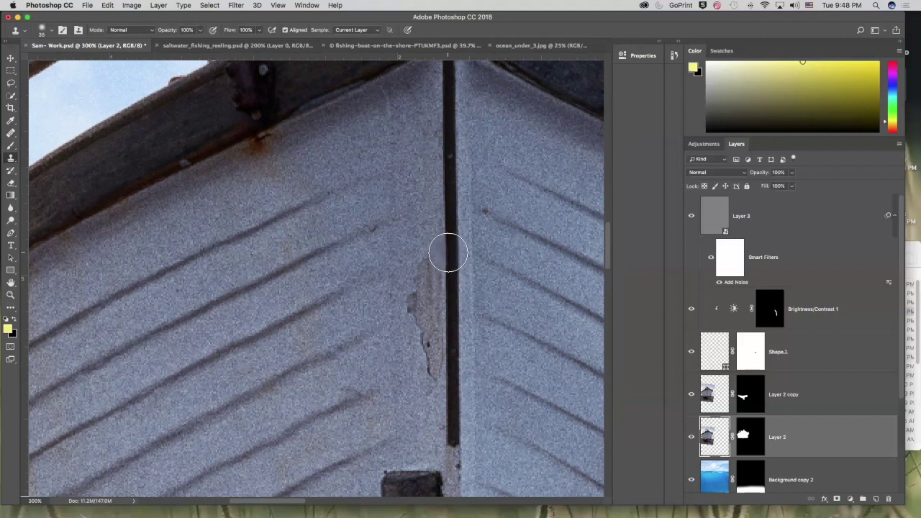
mouse_move(447, 253)
left_mouse_down()
mouse_move(428, 286)
mouse_move(425, 376)
mouse_move(402, 252)
mouse_move(368, 233)
mouse_move(437, 339)
mouse_move(420, 366)
mouse_move(422, 389)
left_mouse_up()
left_click_drag(504, 419, 429, 216)
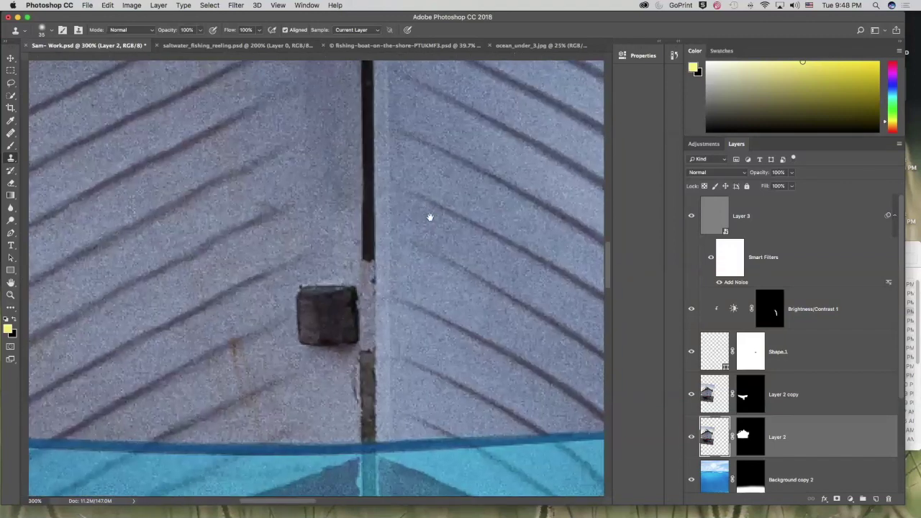
left_click_drag(447, 302, 467, 265)
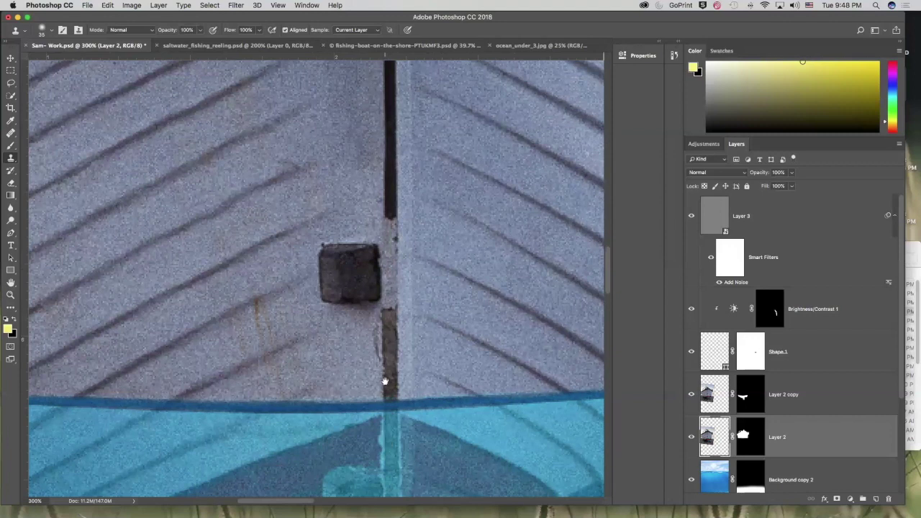
scroll(385, 382, "up", 5)
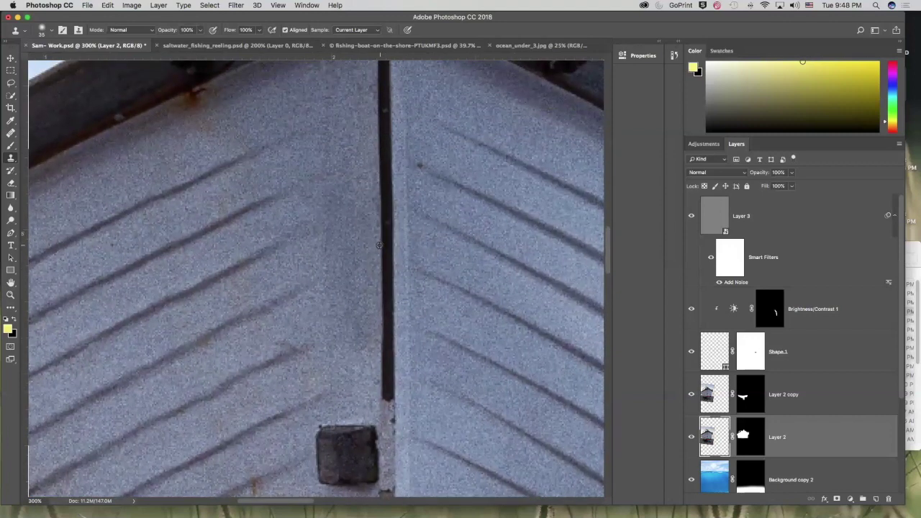
left_click_drag(420, 336, 417, 332)
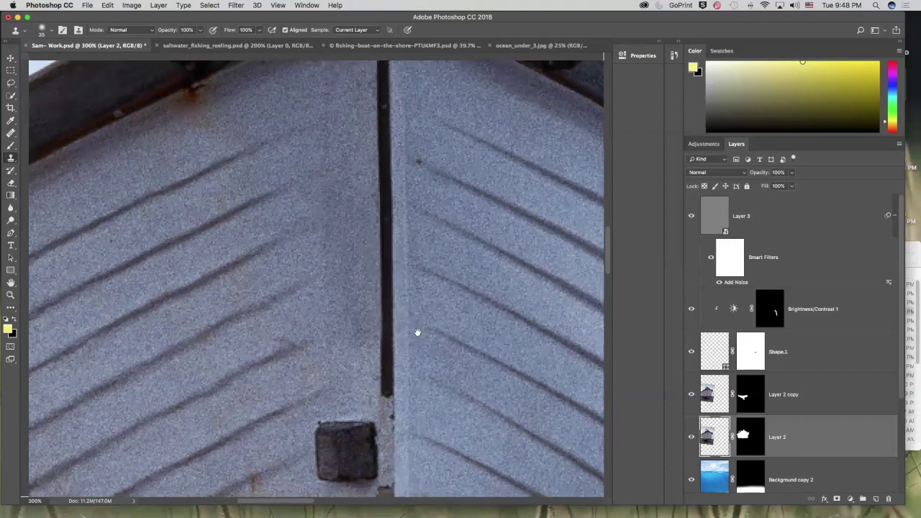
With a 15-pixel Clone Stamp brush, extend the bow's dark vertical seam through the pale gap beside the square block, restoring the block's edge
scroll(417, 332, "down", 4)
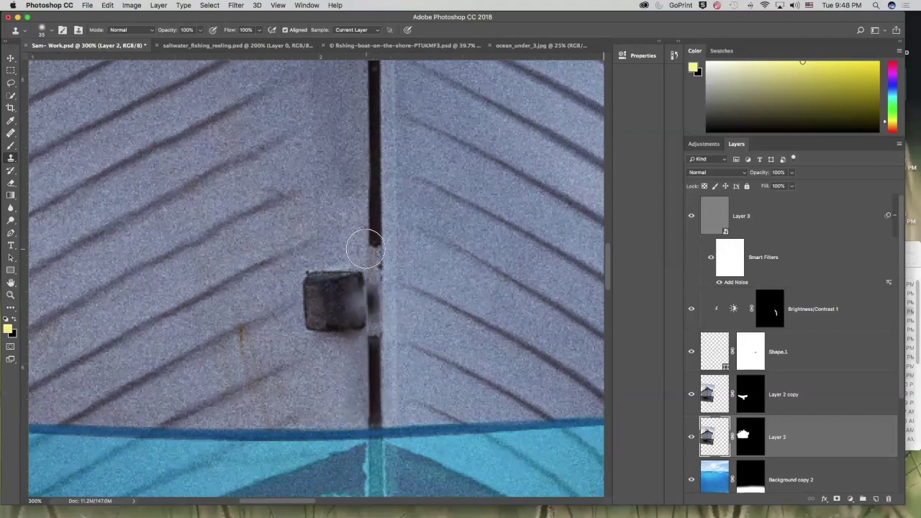
key("bracketleft")
key("bracketleft")
key("bracketleft")
key("bracketleft")
key("bracketleft")
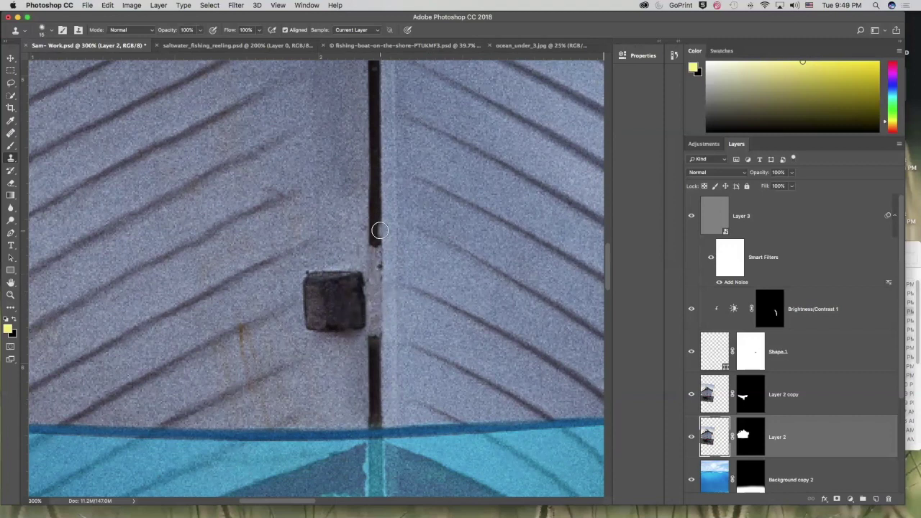
key("super+equal")
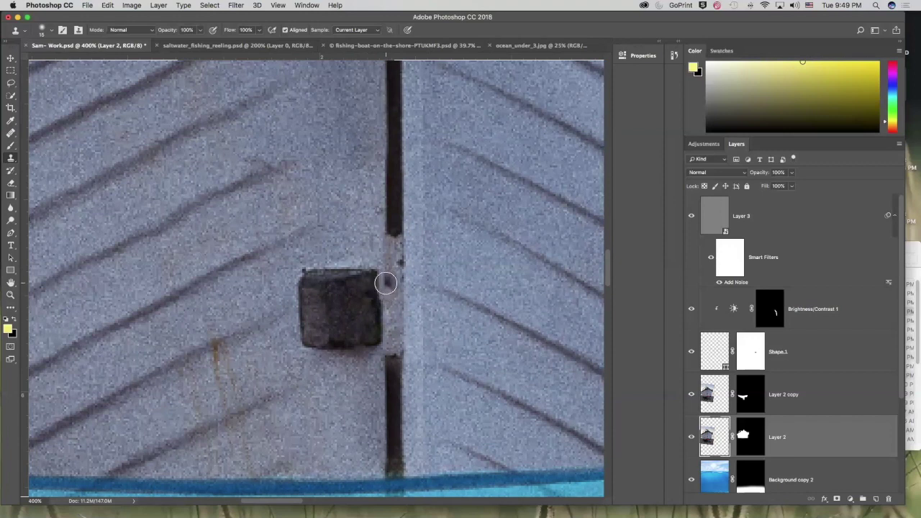
mouse_move(390, 274)
left_mouse_down()
mouse_move(390, 251)
mouse_move(387, 287)
mouse_move(386, 218)
mouse_move(390, 341)
mouse_move(400, 240)
left_mouse_up()
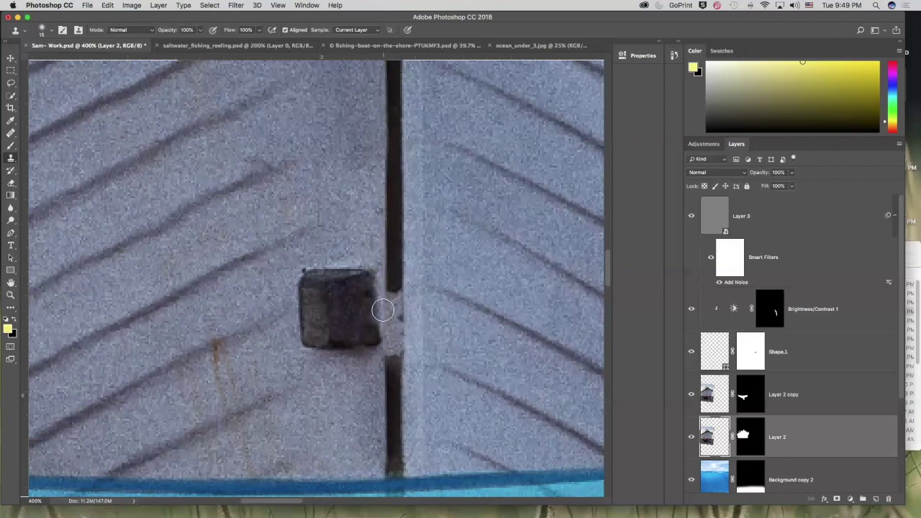
left_click_drag(386, 294, 387, 358)
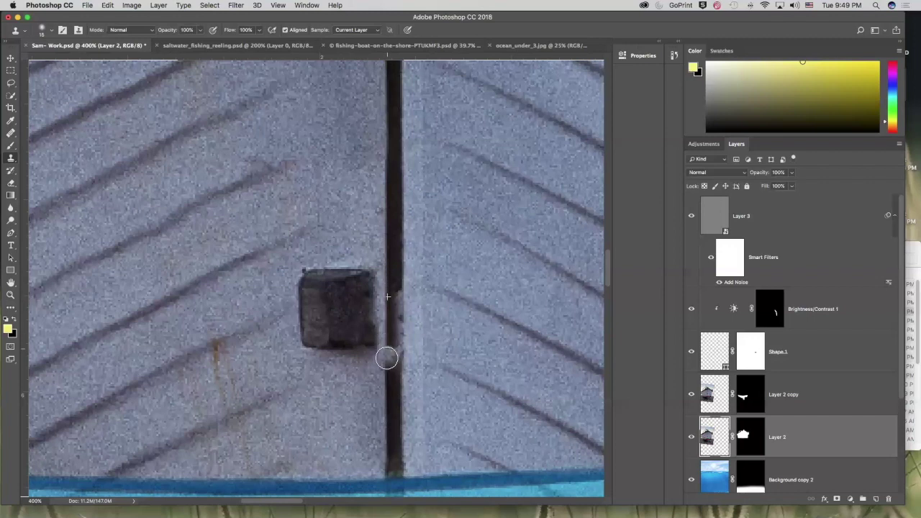
mouse_move(391, 298)
left_mouse_down()
mouse_move(396, 288)
mouse_move(395, 337)
mouse_move(385, 351)
left_mouse_up()
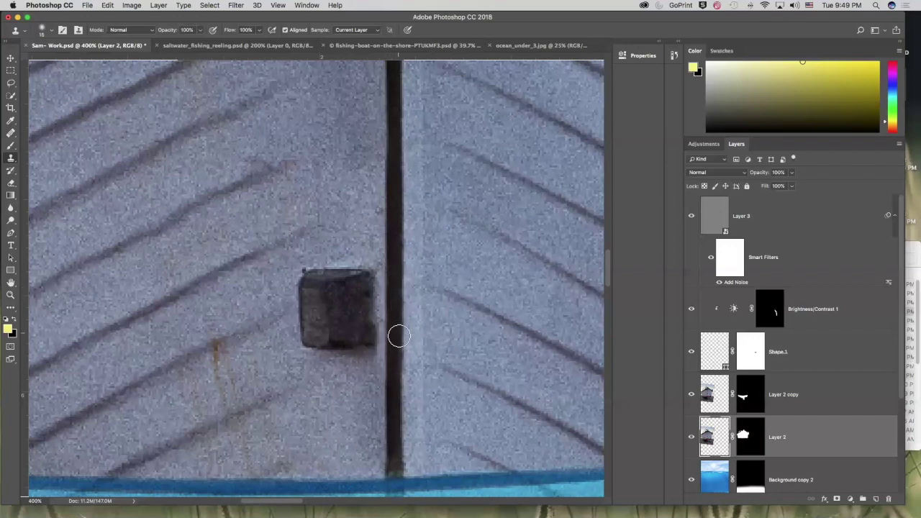
Examine the retouched hull in the context of the whole ocean composite
key("super+minus")
key("super+minus")
key("super+minus")
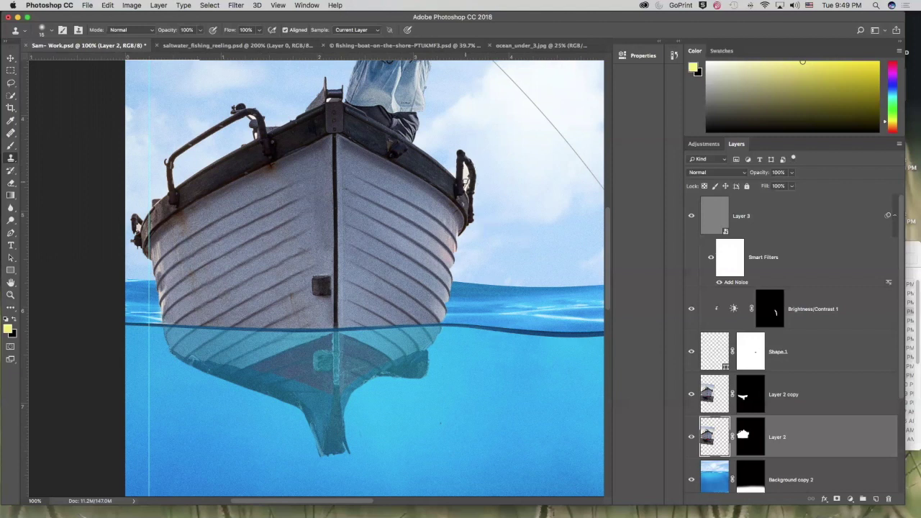
key("super+minus")
key("super+minus")
key("super+minus")
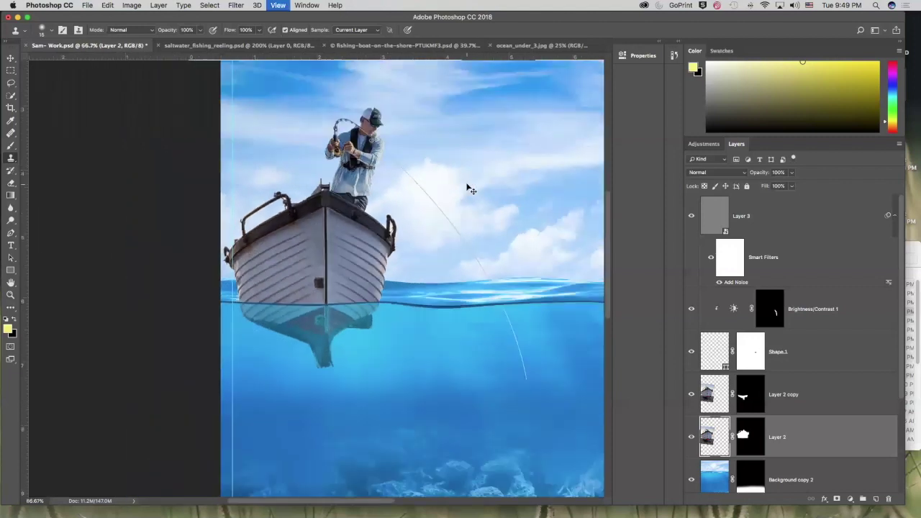